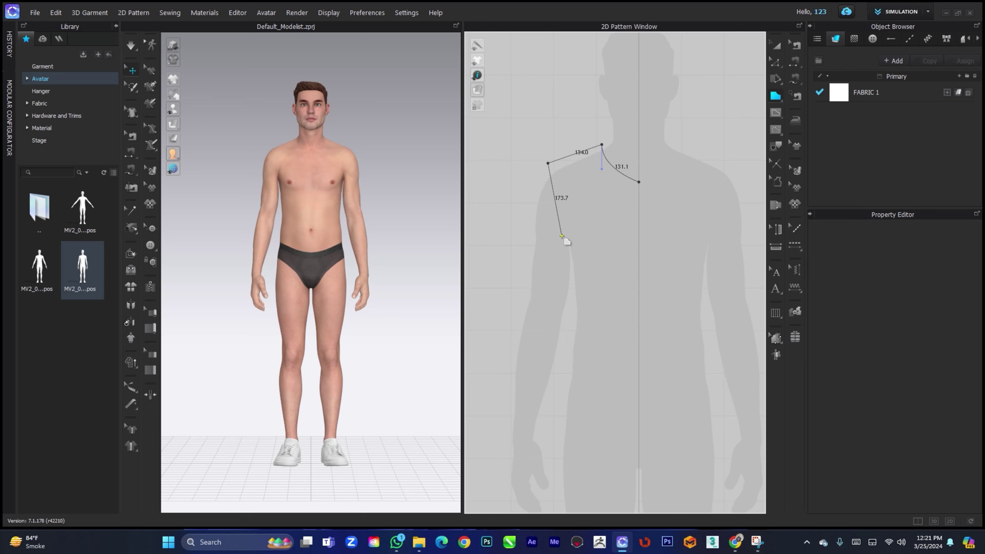
Step: Complete the half bodice outline with a curved armhole, a side seam about 339 mm, a hem about 192 mm and a centre edge about 481 mm
click(562, 226)
drag(548, 242, 533, 242)
click(557, 387)
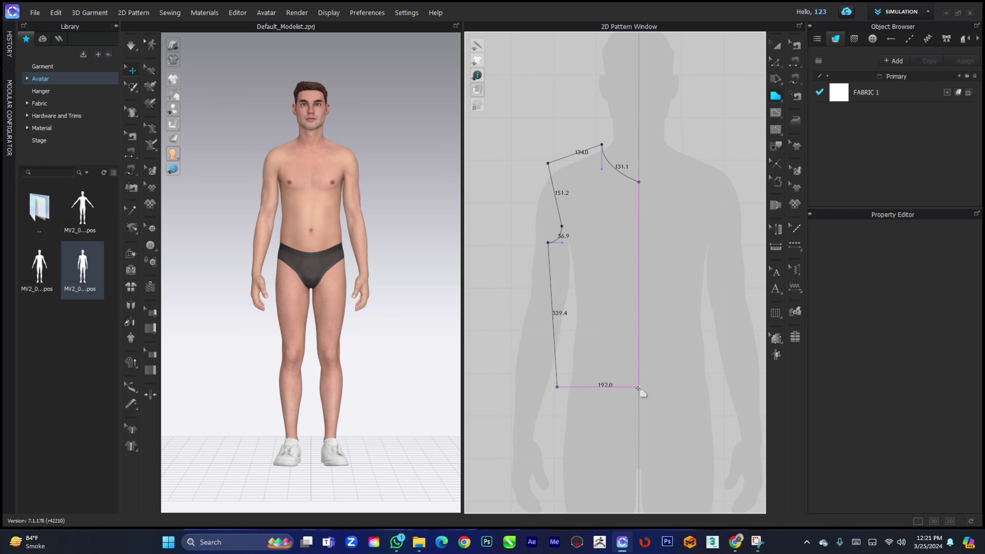
click(637, 387)
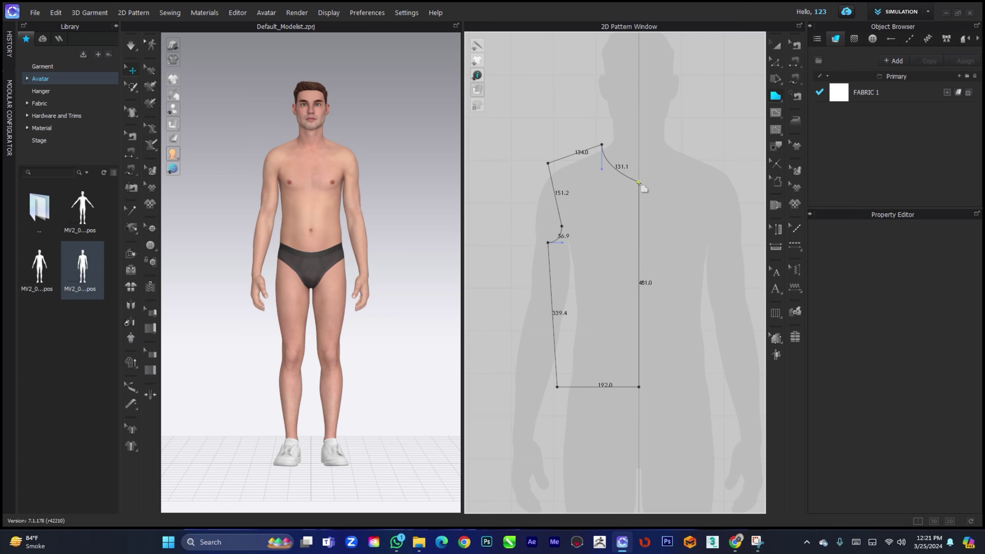
click(639, 182)
Step: Reshape the armhole by moving the shoulder tip slightly inward along the shoulder line and shifting the lower armhole point outward
click(775, 45)
key(z)
scroll(548, 219, up, 4)
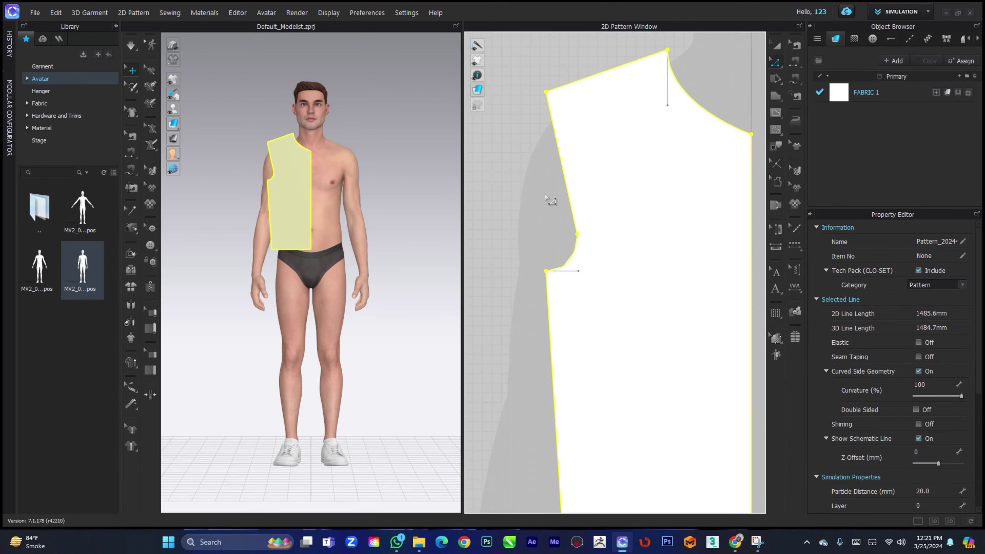
click(547, 93)
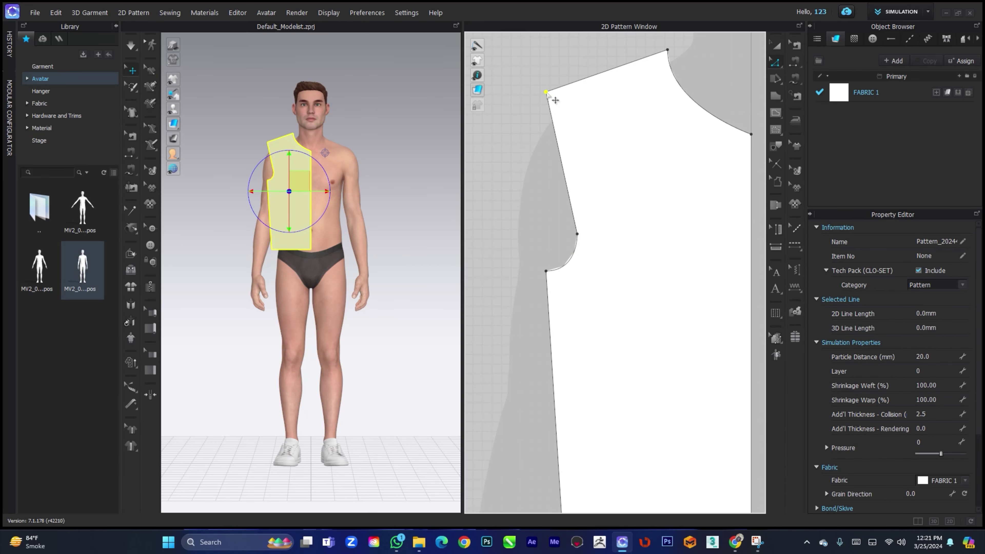
drag(547, 94, 562, 87)
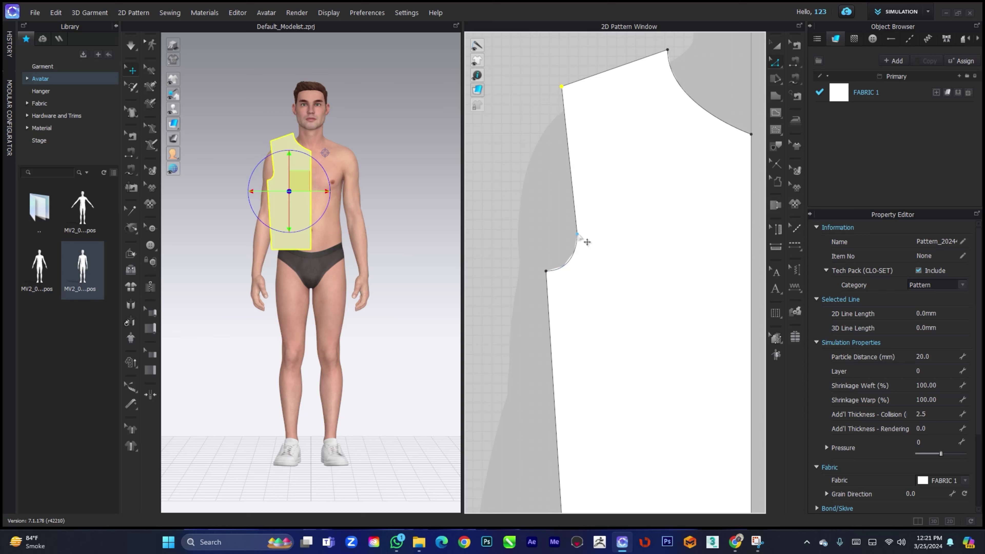
drag(555, 206, 593, 246)
drag(562, 89, 552, 89)
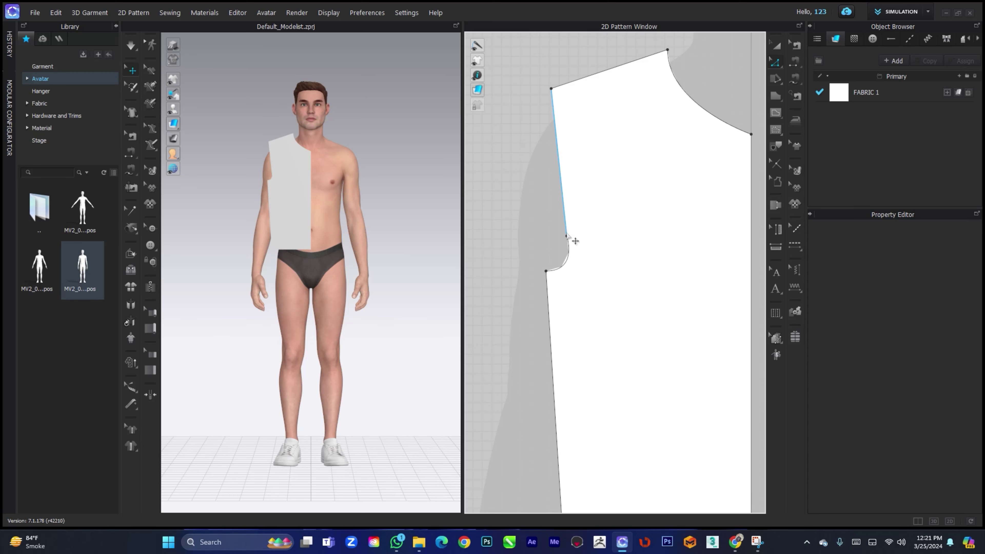
scroll(572, 237, down, 2)
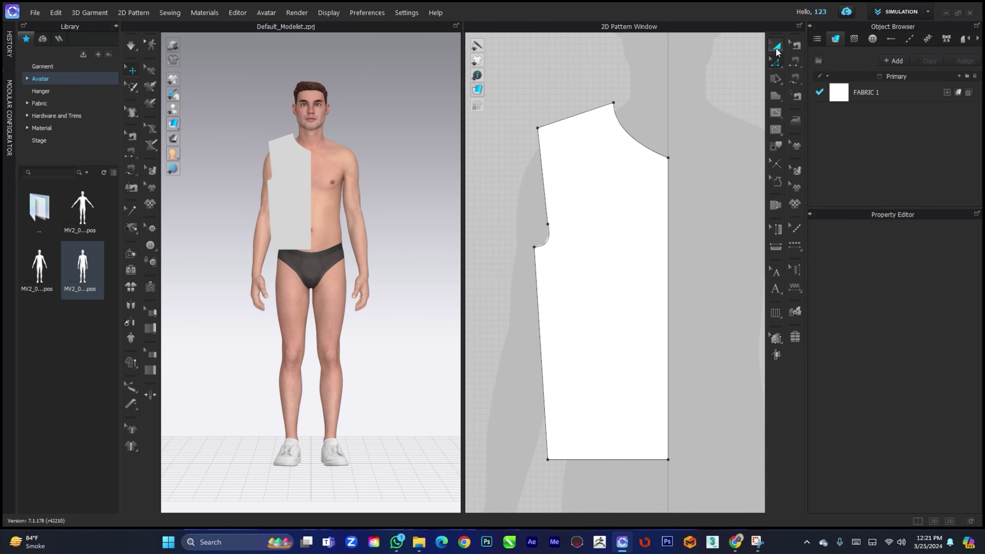
Step: Move the half bodice's outer hem corner outward so the side seam runs nearly vertical
click(776, 48)
click(603, 208)
middle_drag(610, 250, 622, 234)
key(z)
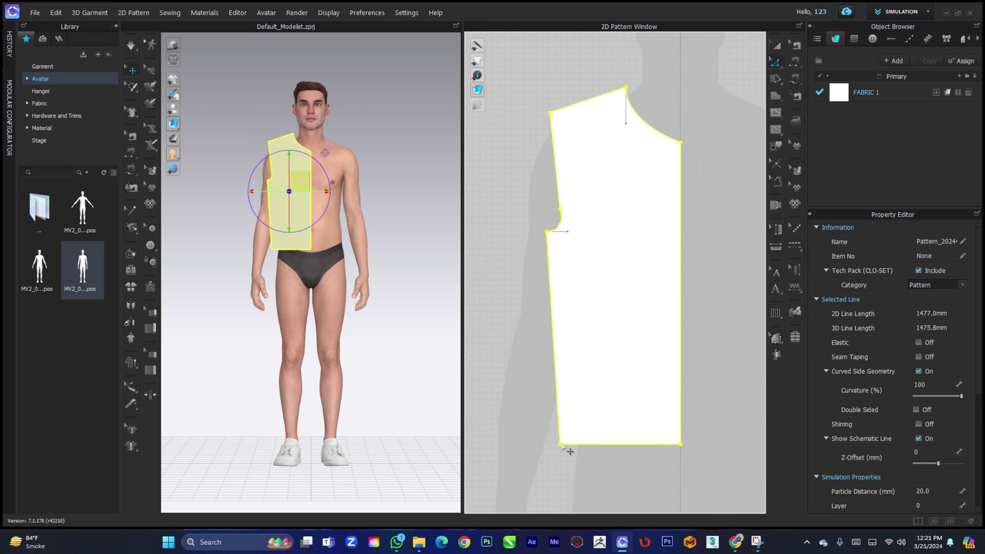
right_drag(578, 442, 595, 402)
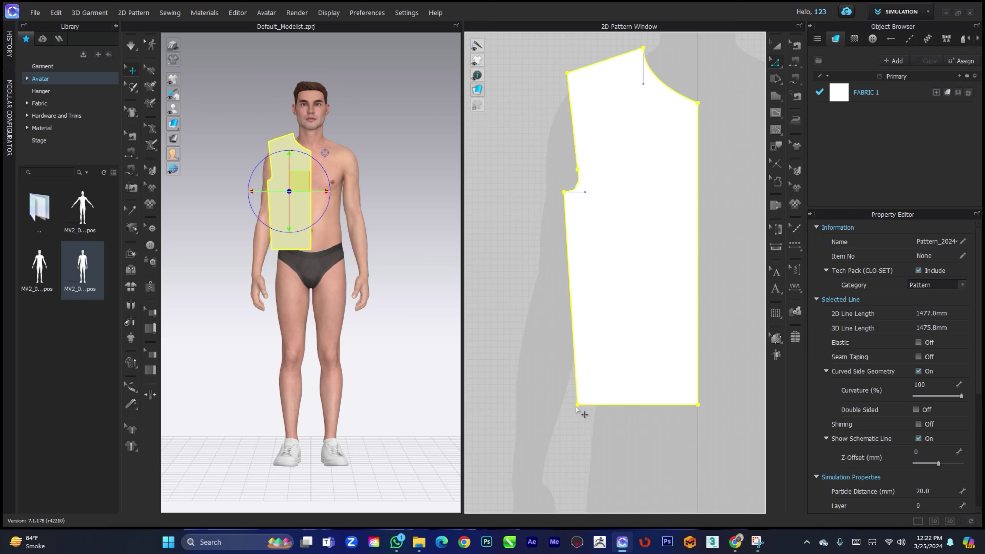
click(577, 406)
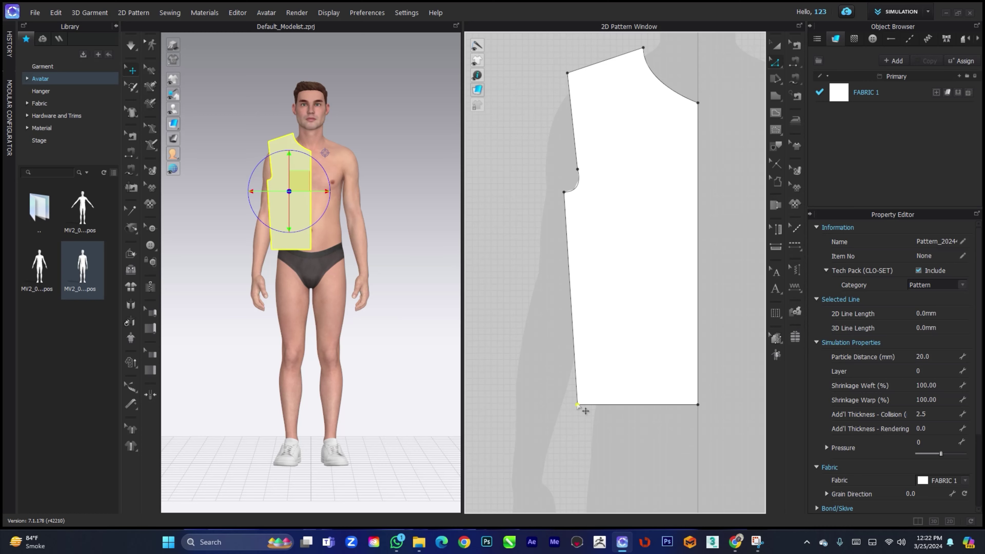
drag(578, 406, 568, 405)
Step: Try to paste a copy of the half bodice pattern
click(775, 46)
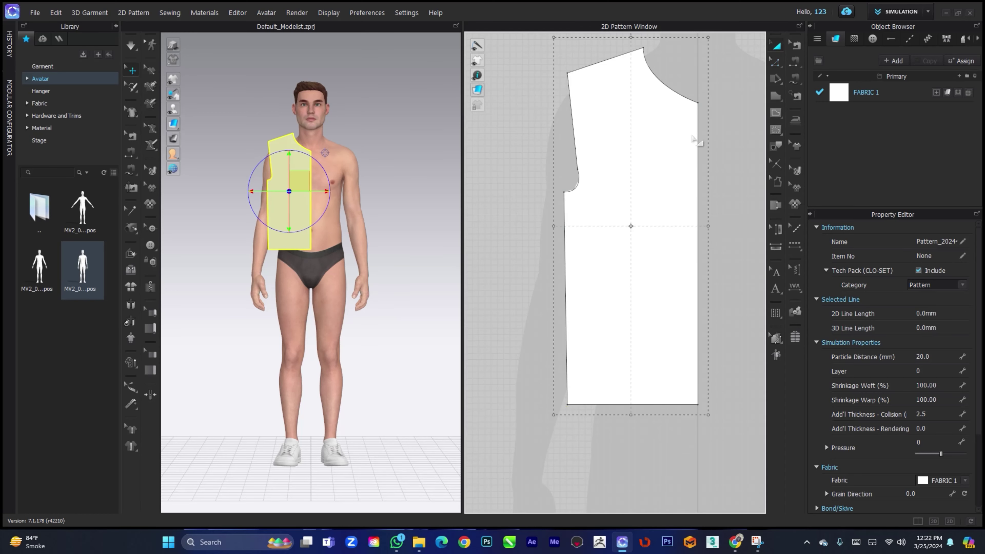
middle_drag(624, 252, 562, 264)
scroll(562, 265, down, 2)
scroll(562, 264, down, 2)
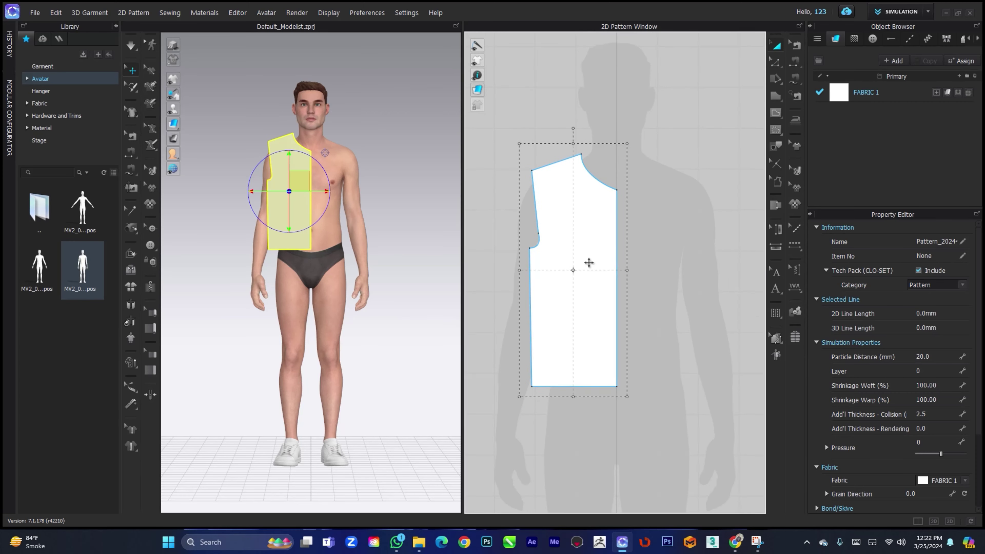
middle_drag(632, 273, 640, 269)
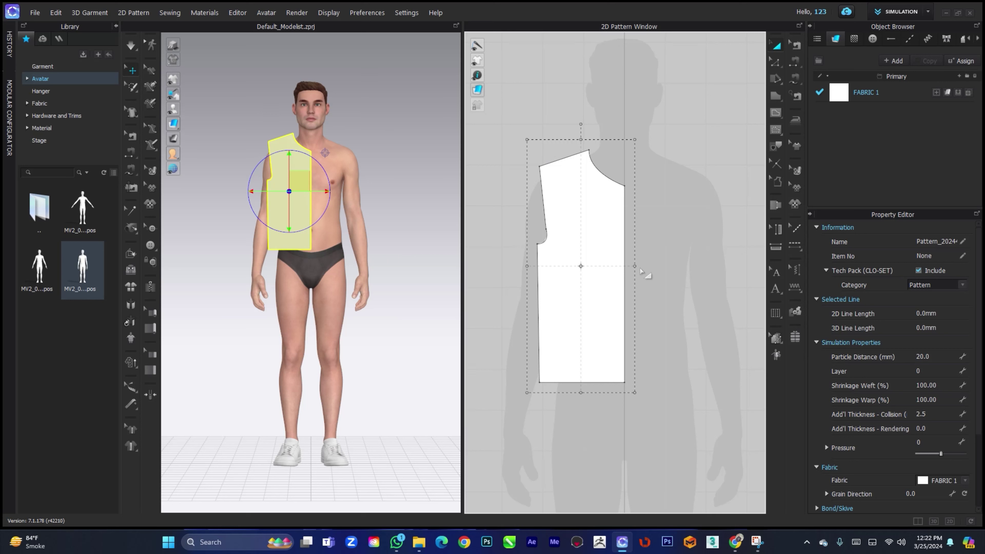
click(648, 277)
key(ctrl+v)
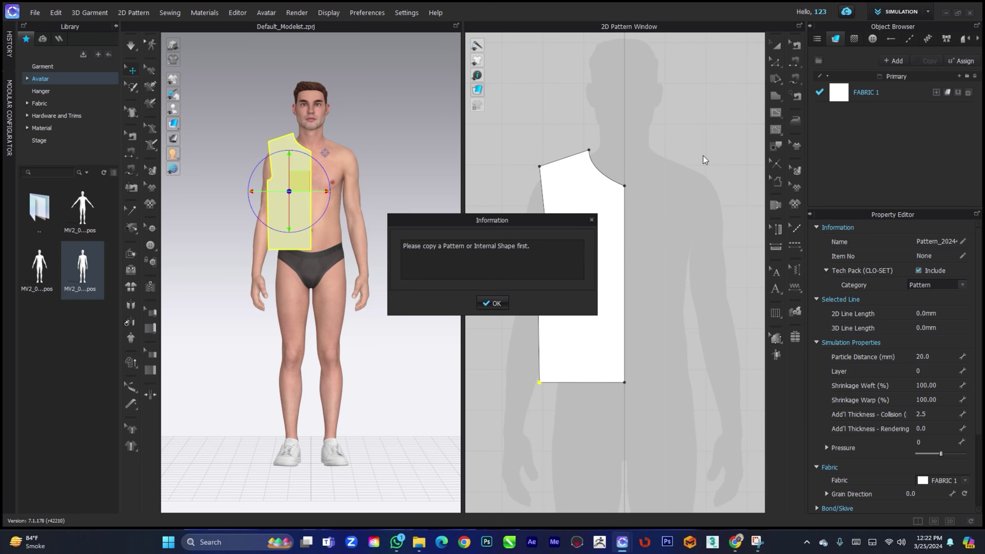
click(592, 221)
Step: Copy the half bodice and place a mirrored duplicate beside its centre edge, level with the original
click(777, 48)
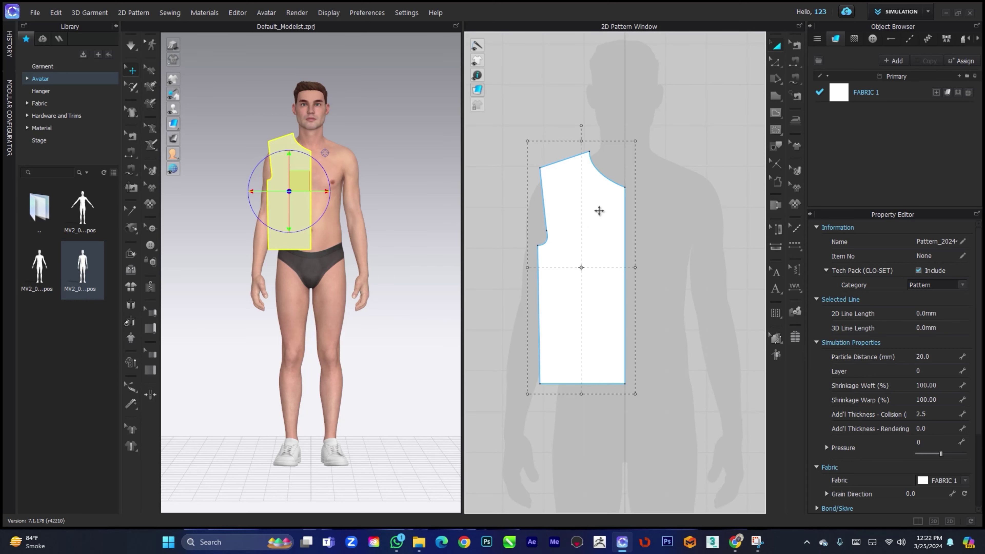
click(600, 210)
key(ctrl+c)
key(ctrl+r)
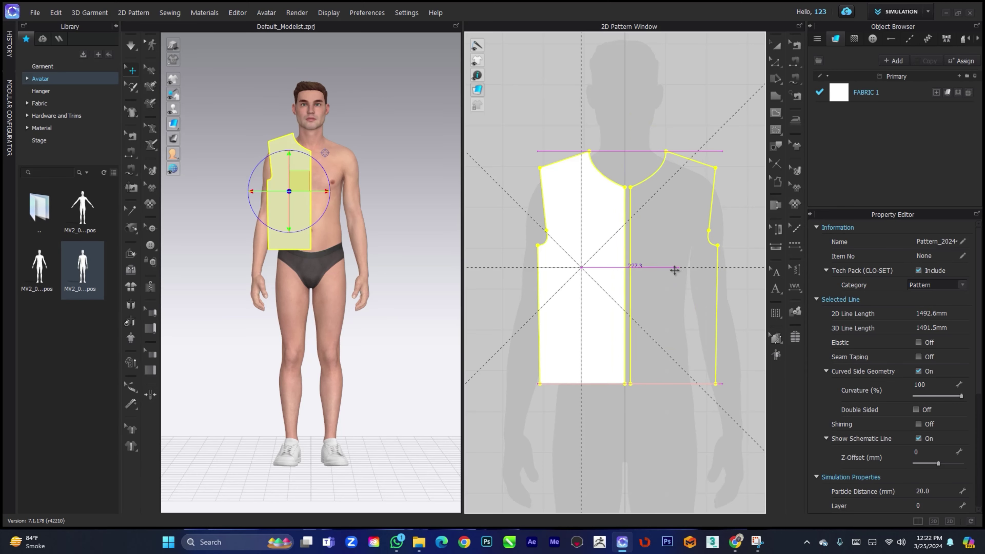
click(673, 270)
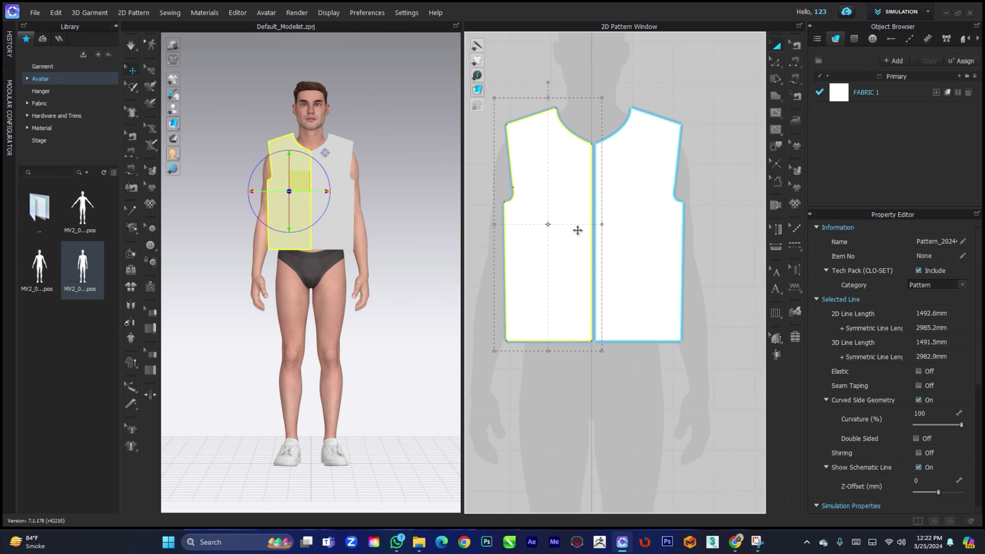
click(636, 245)
click(565, 255)
click(656, 249)
click(558, 262)
click(594, 388)
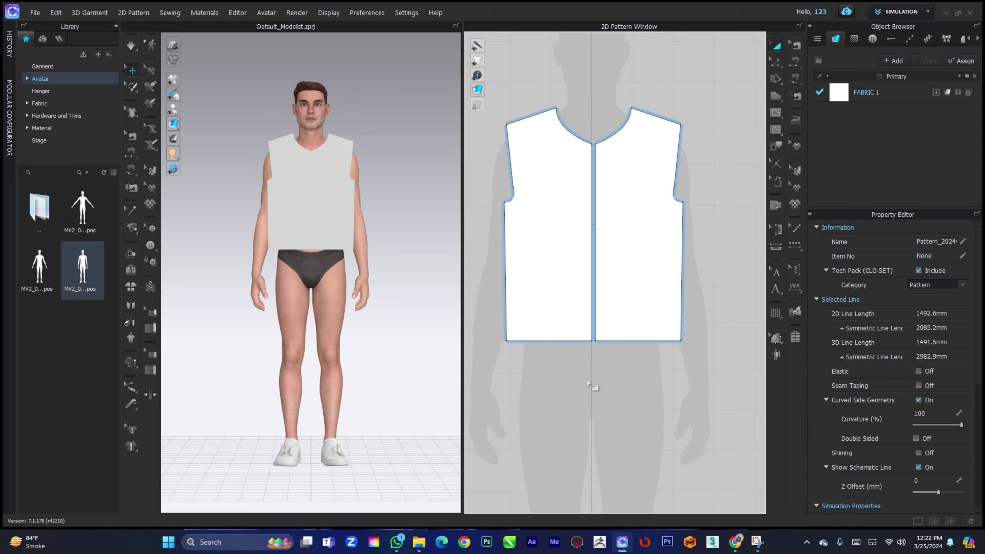
Step: Duplicate both bodice halves together and place the copy beside the originals at the same height, clear of the avatar silhouette
click(566, 273)
shift+click(640, 248)
scroll(639, 261, down, 2)
middle_drag(638, 262, 592, 254)
scroll(591, 255, down, 2)
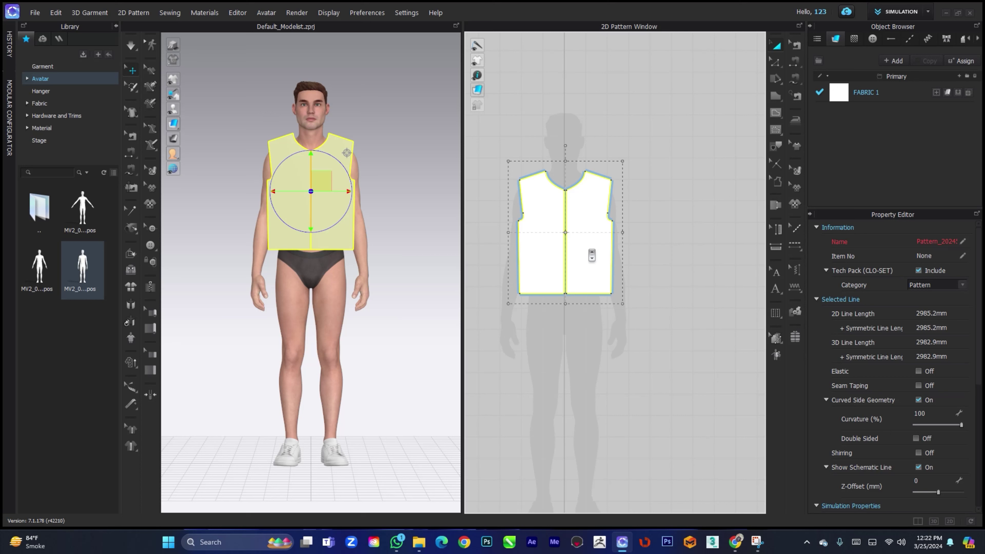
key(ctrl+v)
click(690, 238)
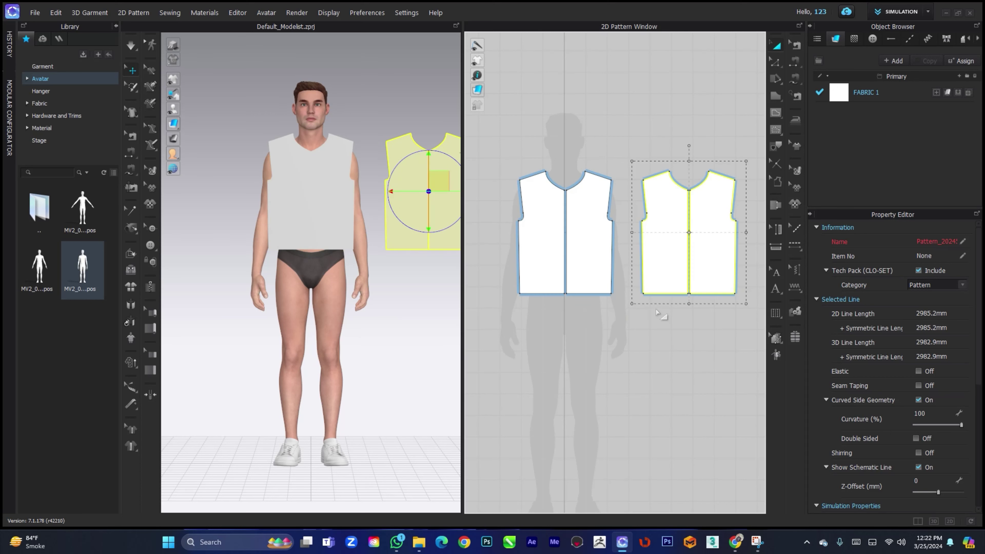
click(659, 310)
Step: Merge the two halves of the copied bodice along their facing centre edges
scroll(700, 255, up, 5)
scroll(638, 205, up, 6)
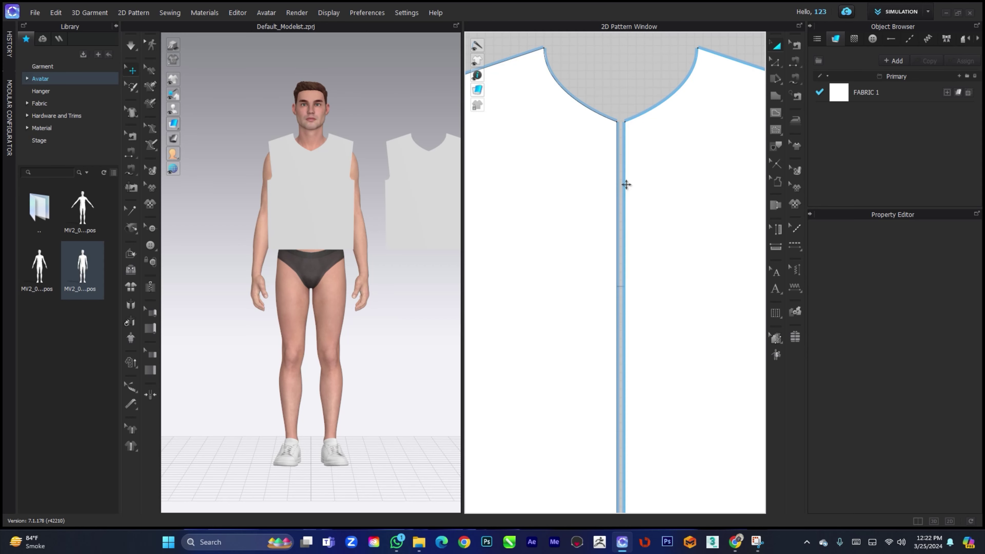
scroll(612, 172, down, 4)
key(z)
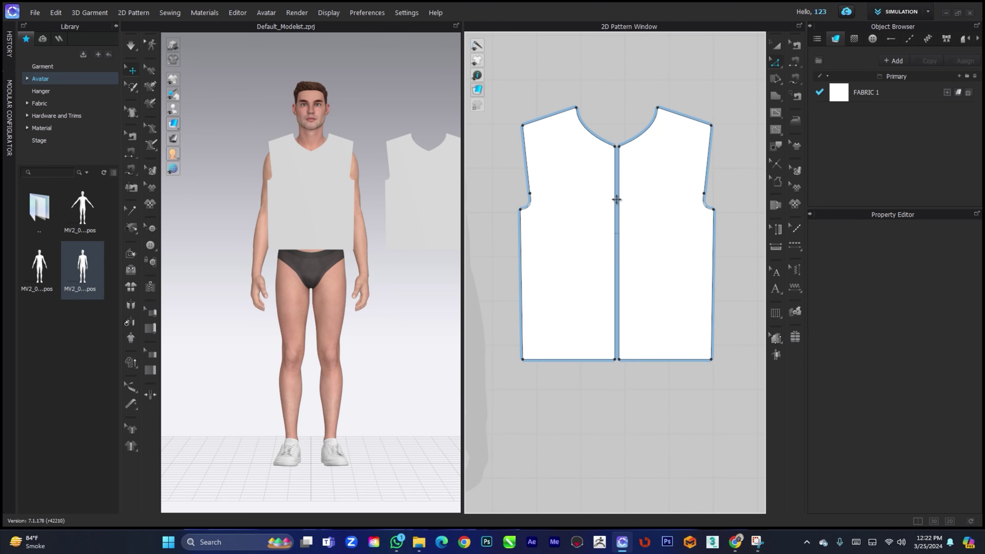
click(617, 248)
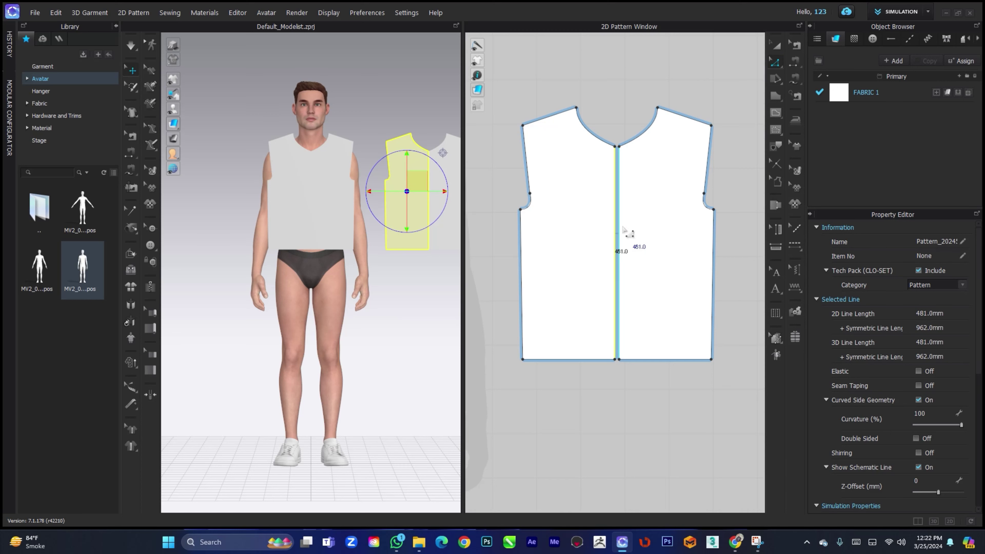
scroll(614, 208, up, 3)
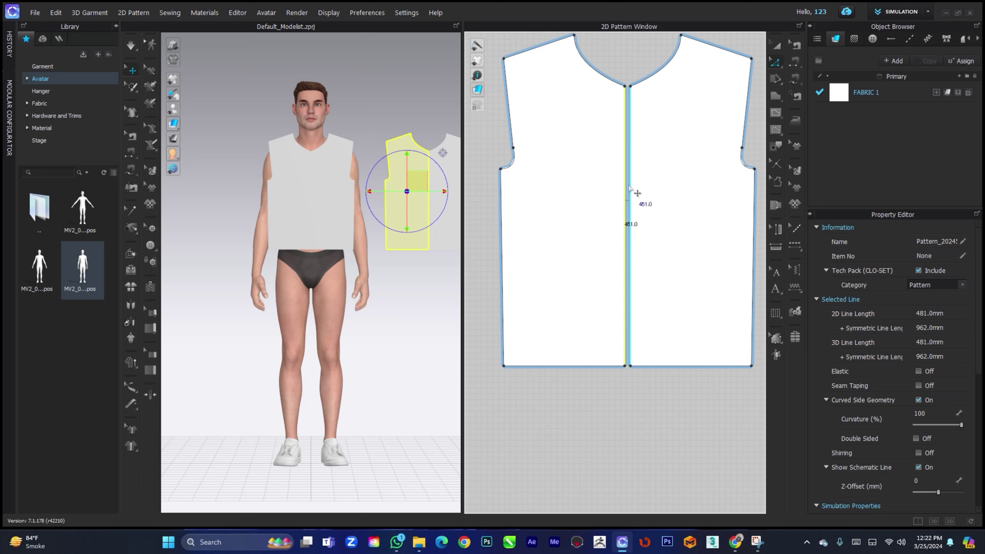
scroll(632, 189, up, 5)
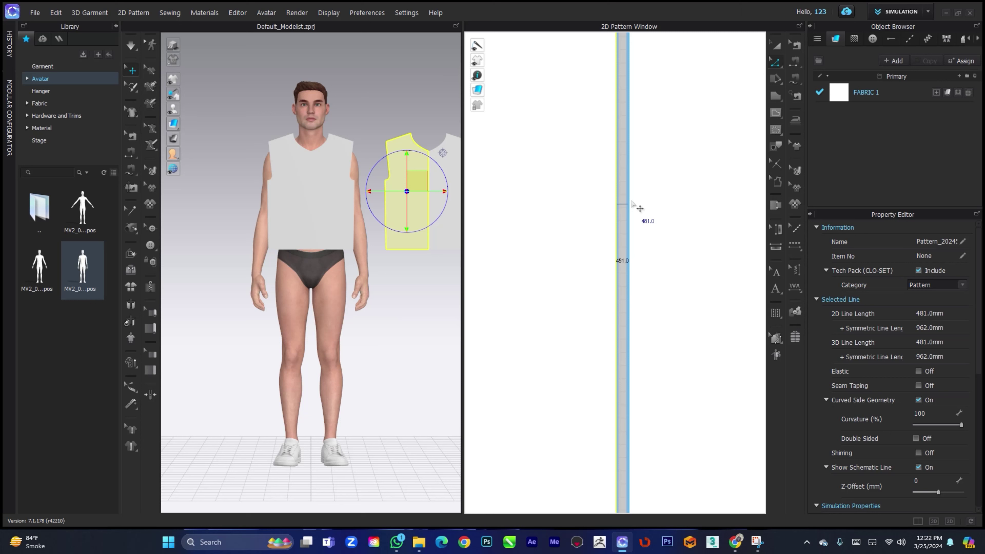
scroll(639, 208, down, 4)
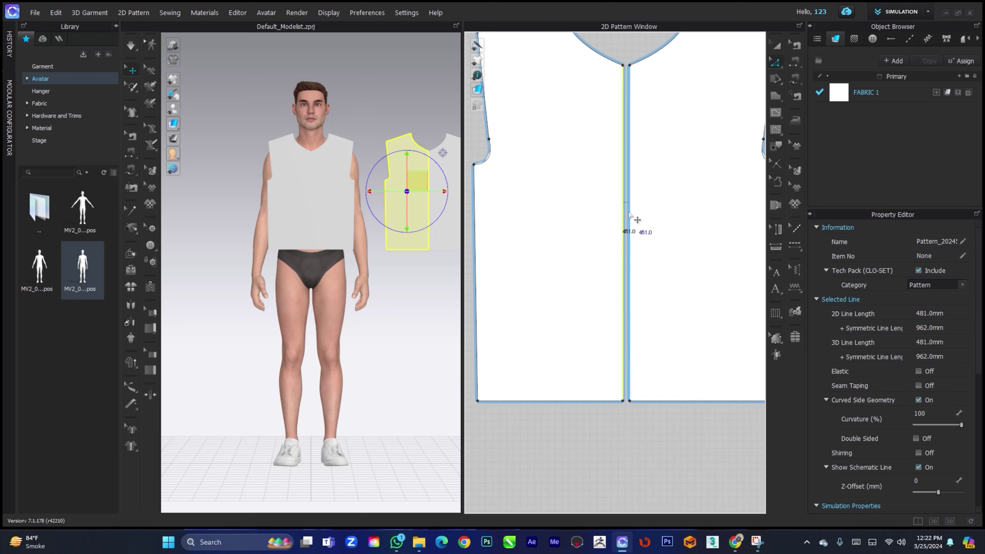
right_click(628, 212)
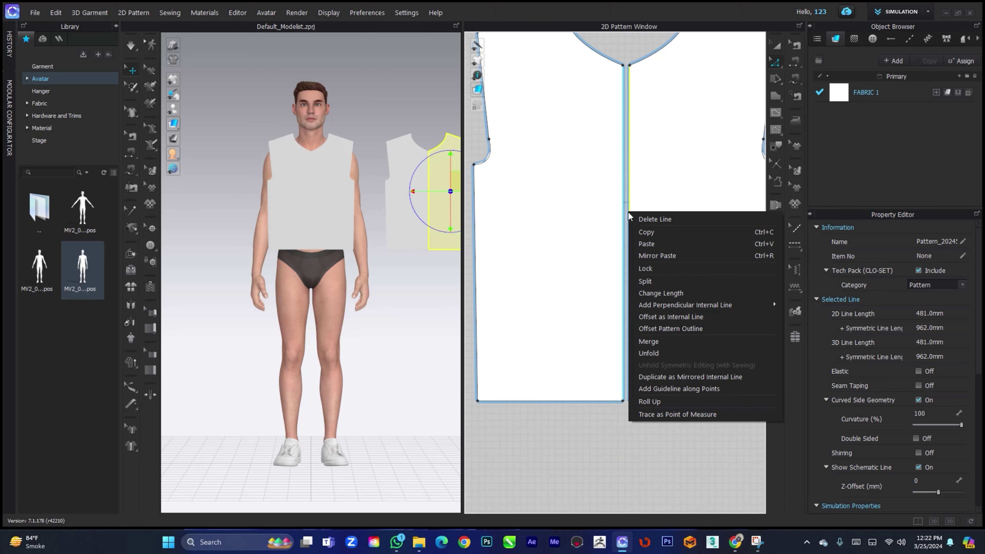
click(654, 341)
scroll(645, 155, down, 5)
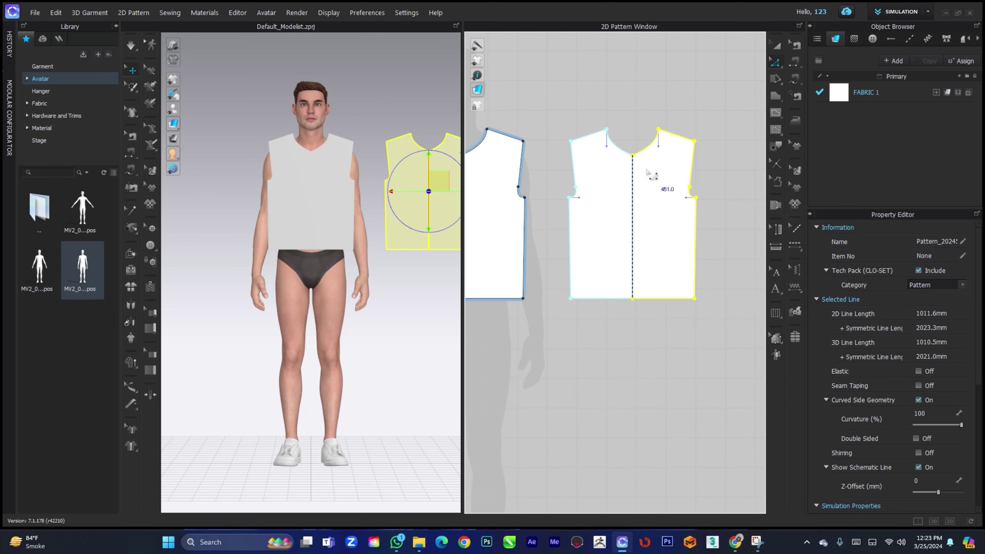
mouse_move(617, 213)
middle_down()
mouse_move(657, 199)
mouse_move(624, 211)
middle_up()
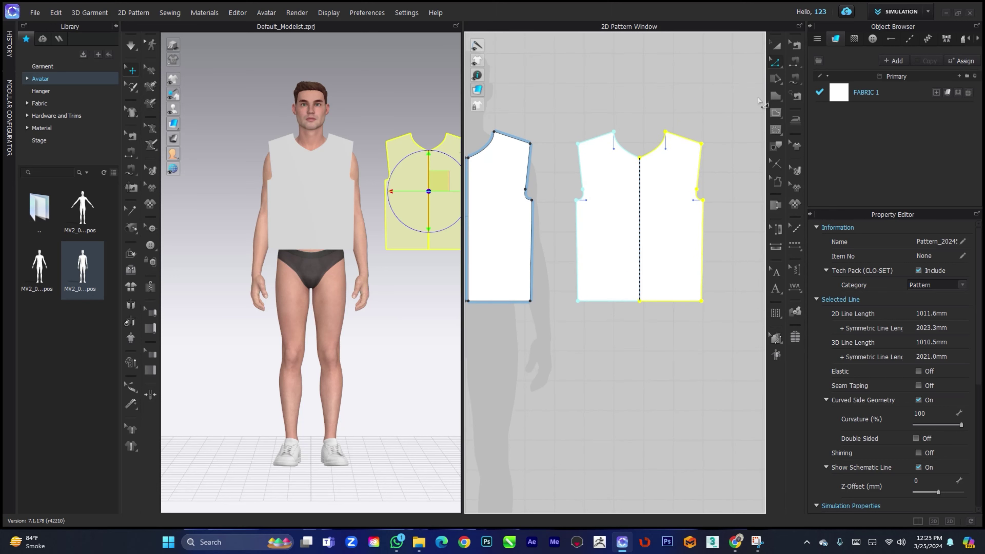
Step: Examine the editing options offered for the centre fold line of the merged bodice piece
click(776, 46)
mouse_move(662, 165)
mouse_down()
mouse_move(648, 187)
mouse_move(681, 152)
mouse_move(663, 166)
mouse_up()
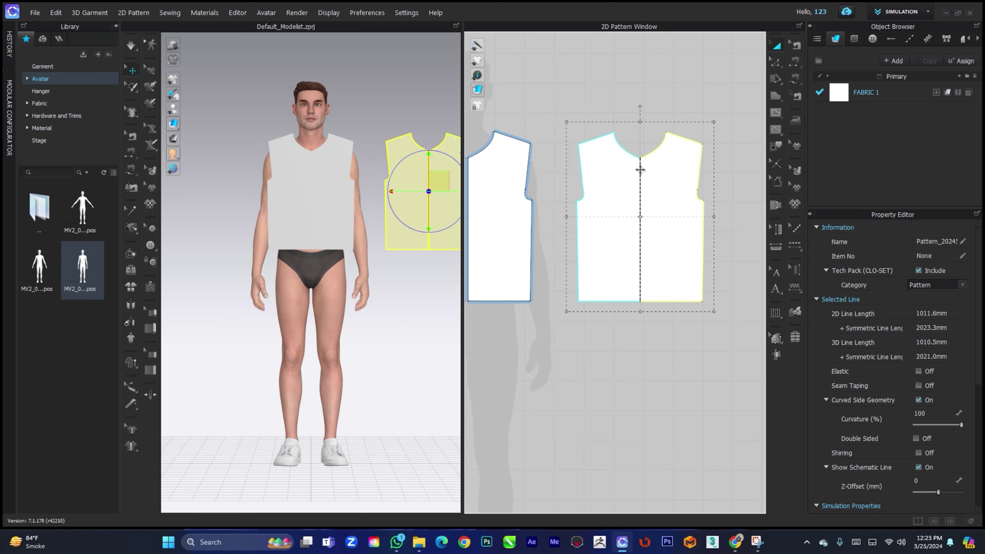
right_click(641, 170)
key(Escape)
key(z)
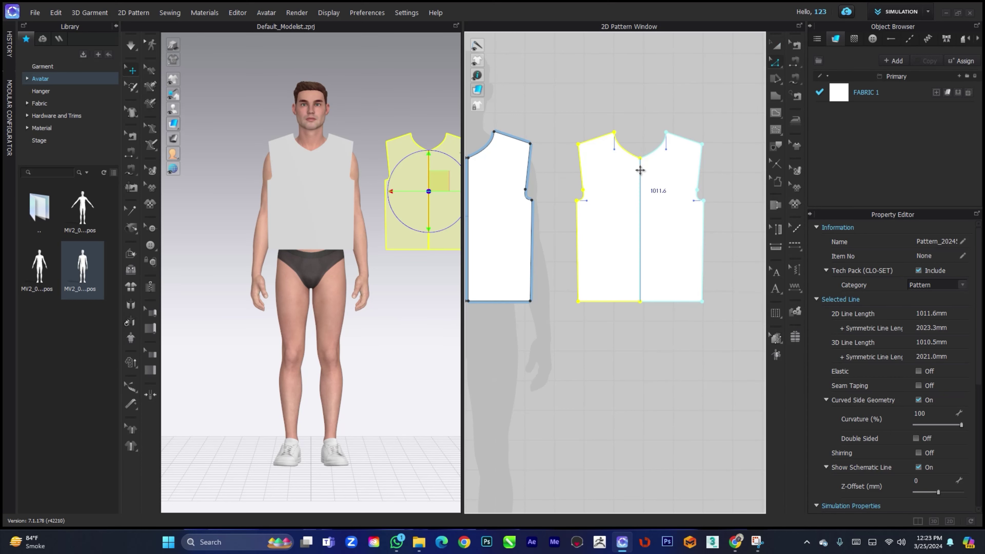
click(640, 169)
right_click(640, 170)
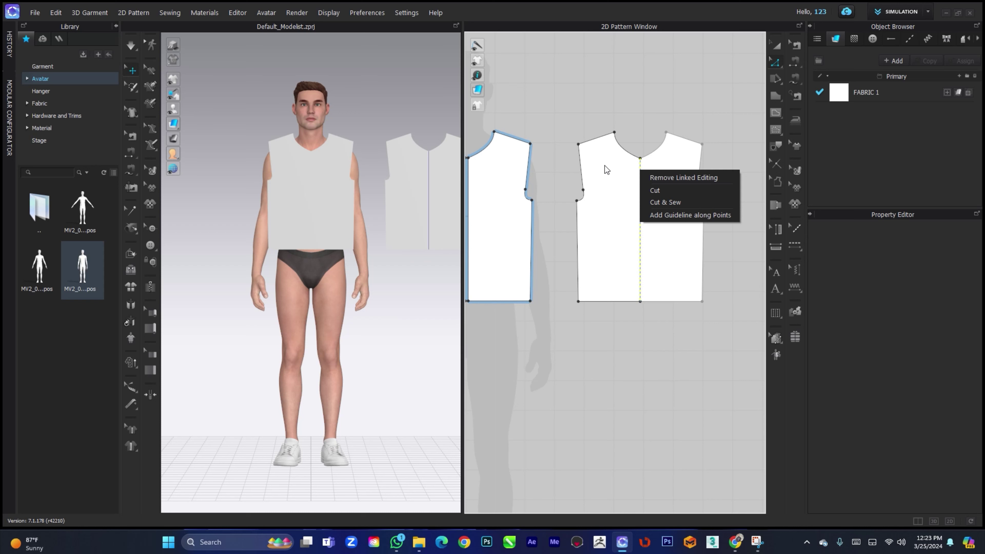
click(673, 88)
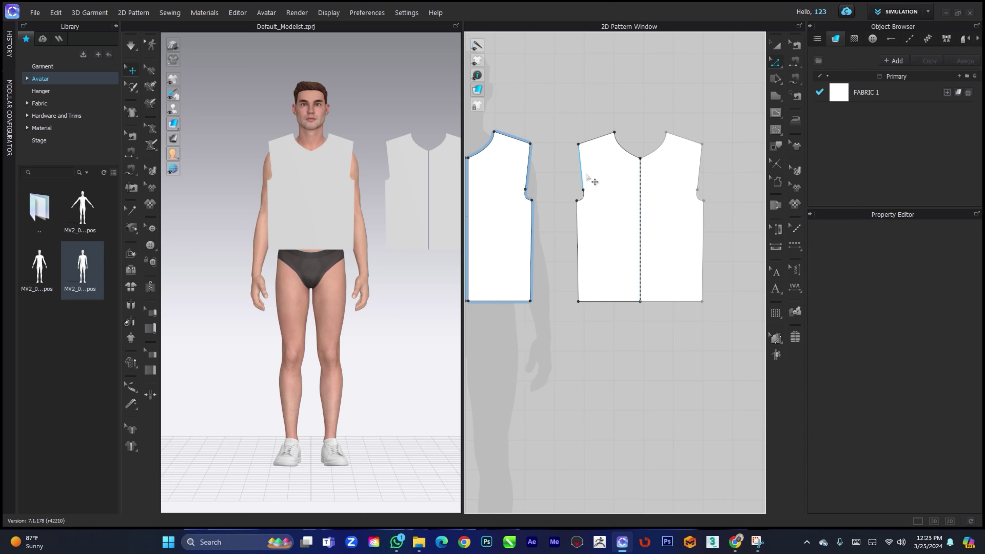
Step: Raise the centre neckline point of the merged bodice piece straight up by about 72 mm to form the back neck
scroll(654, 173, up, 3)
middle_drag(654, 173, 644, 211)
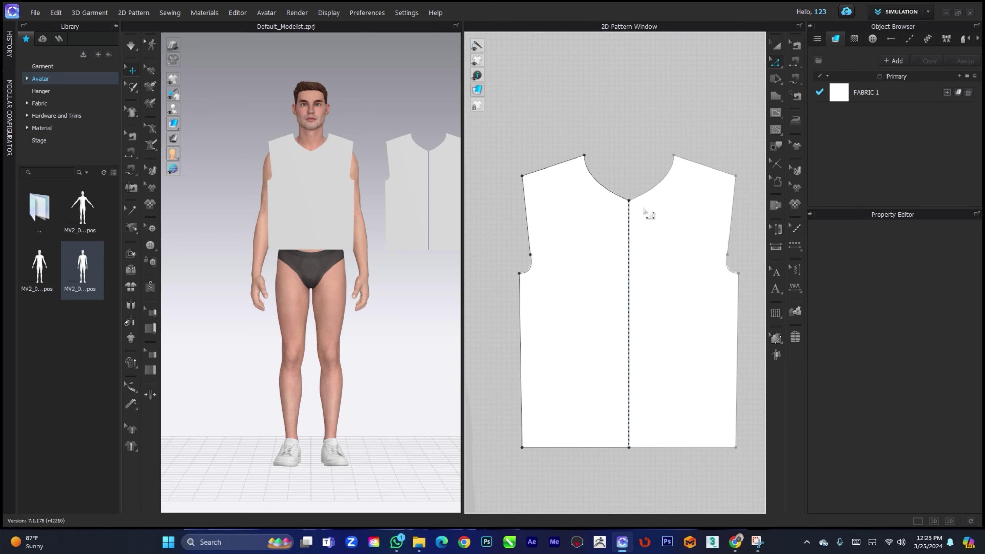
click(640, 215)
scroll(635, 206, up, 2)
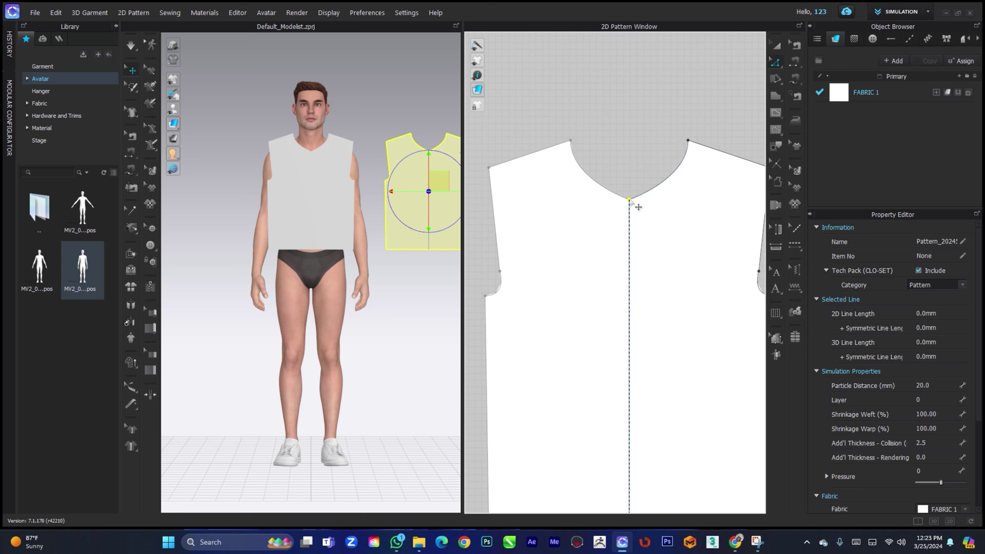
drag(629, 200, 629, 151)
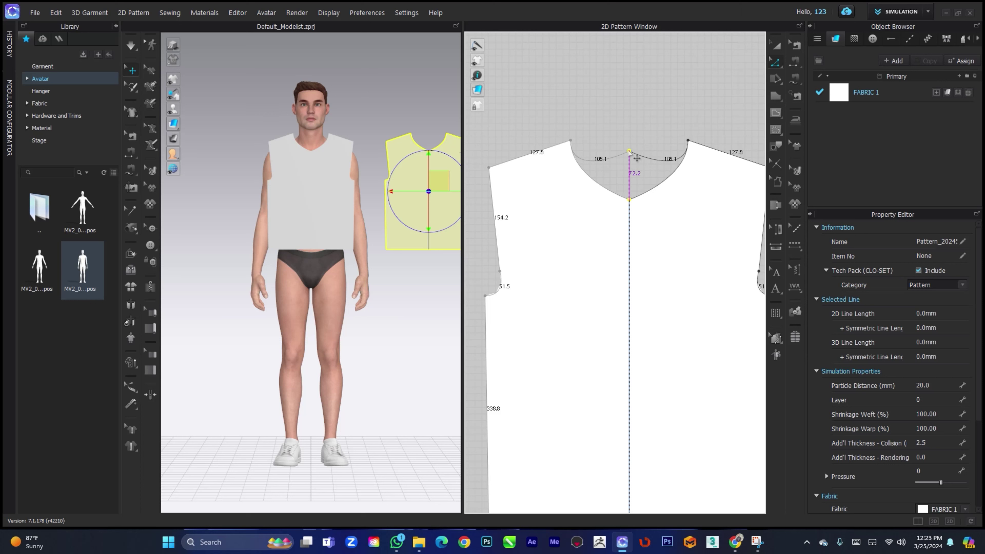
drag(629, 152, 629, 151)
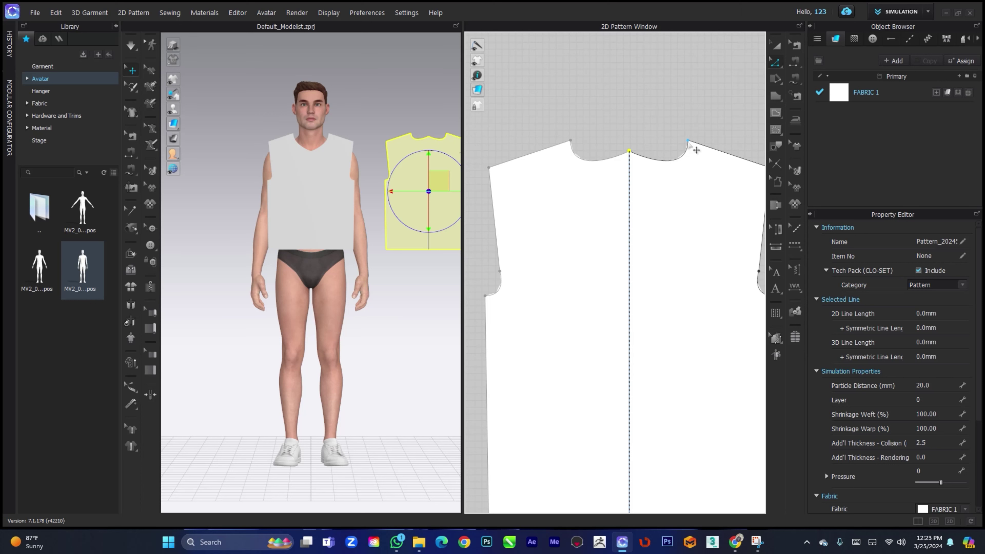
Step: Flatten the back neckline curve symmetrically by shortening the vertical curve handle below the shoulder neck point
click(688, 141)
click(688, 180)
drag(688, 180, 688, 156)
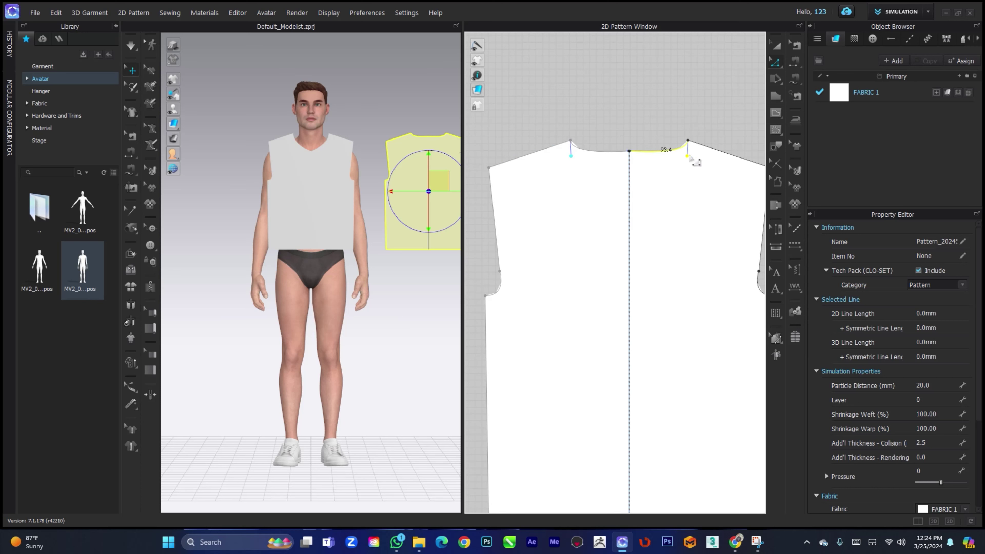
scroll(651, 182, down, 2)
middle_drag(652, 195, 644, 176)
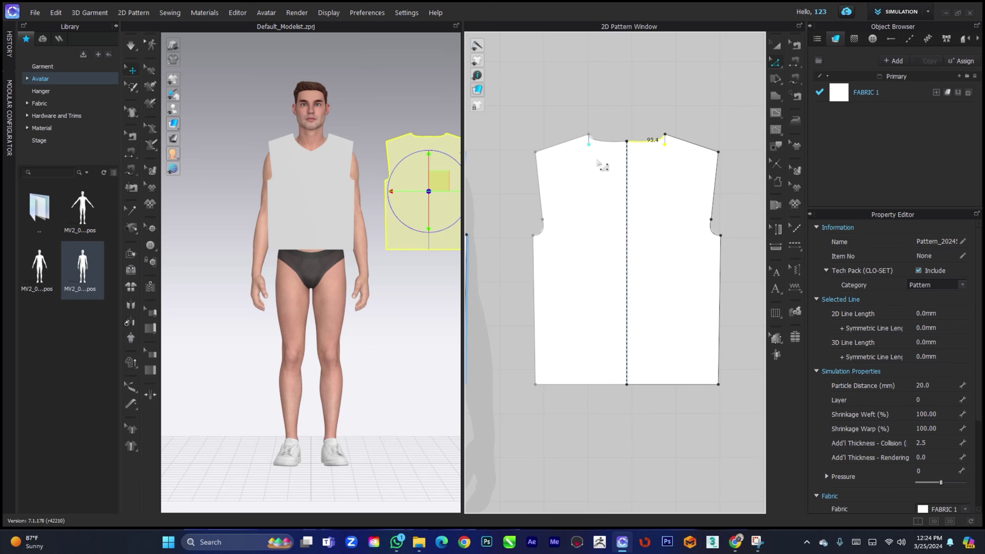
scroll(653, 152, up, 3)
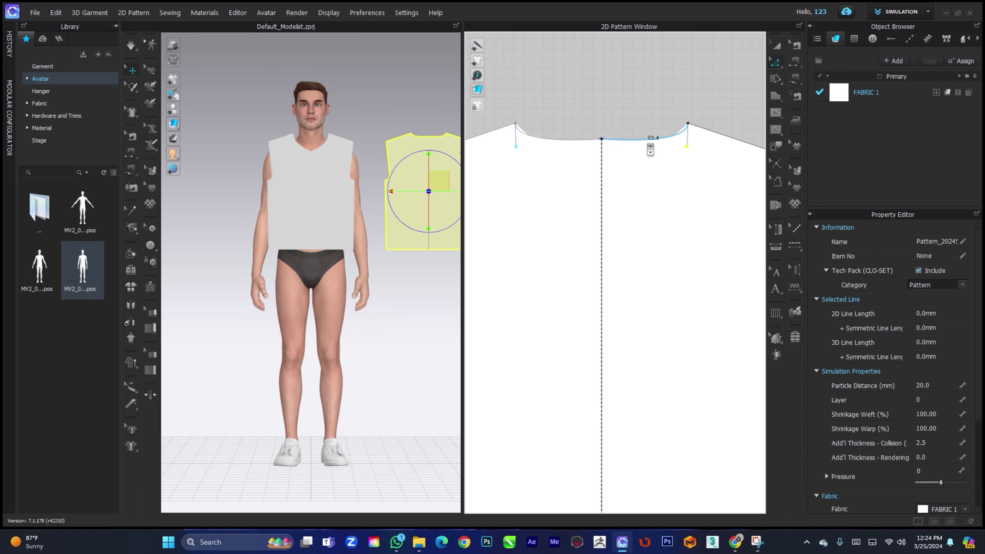
scroll(638, 155, down, 3)
middle_drag(633, 173, 661, 158)
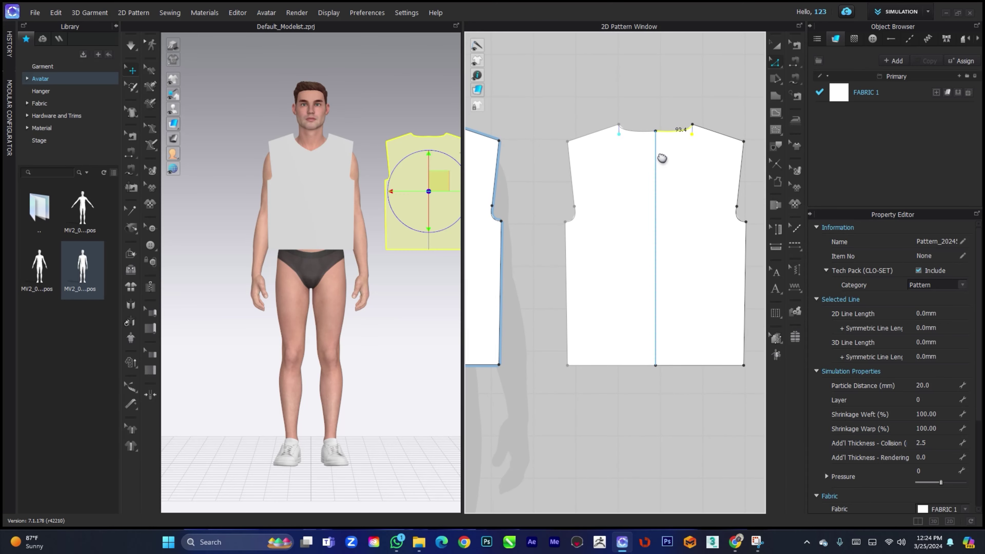
Step: Move the back bodice piece sideways in 3D until it sits behind the avatar's back
click(776, 46)
scroll(430, 165, down, 2)
right_drag(421, 172, 378, 209)
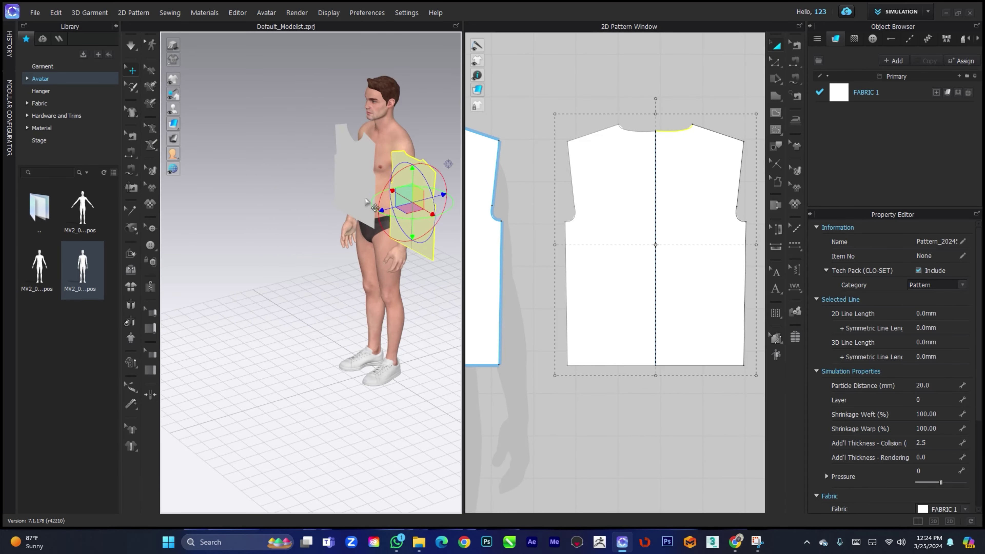
middle_drag(378, 209, 315, 200)
right_drag(315, 200, 294, 204)
middle_drag(370, 195, 278, 230)
mouse_move(308, 247)
right_down()
mouse_move(287, 232)
mouse_move(305, 247)
right_up()
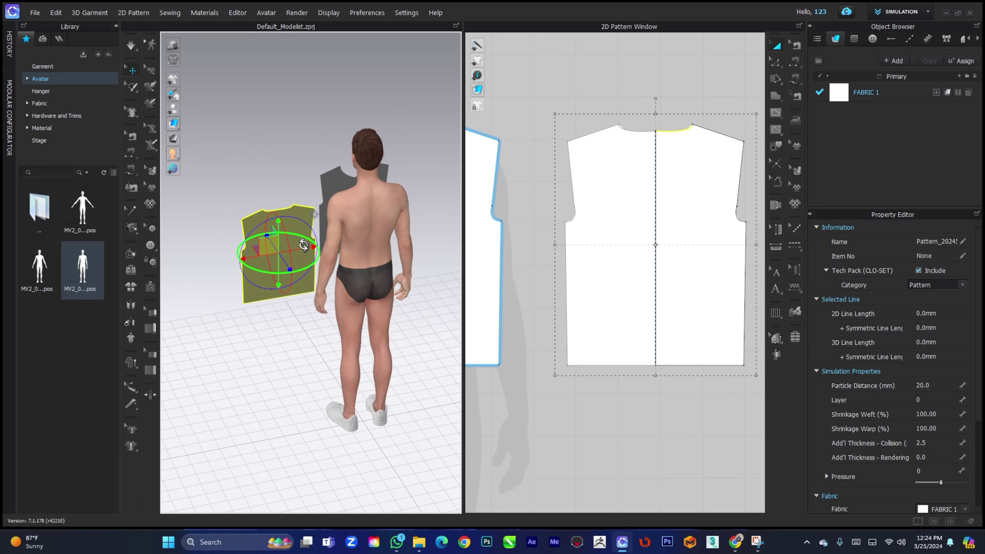
drag(305, 247, 401, 240)
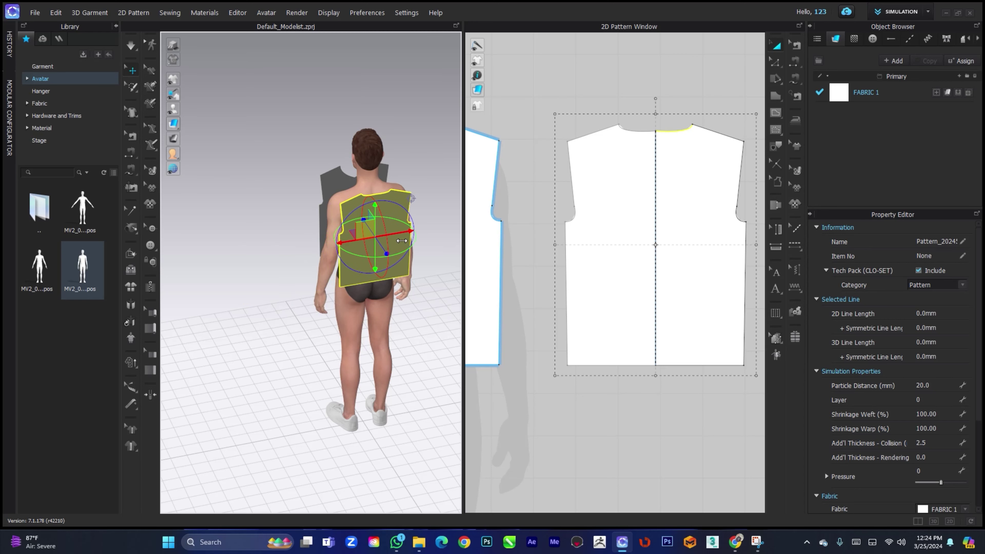
middle_drag(187, 330, 326, 344)
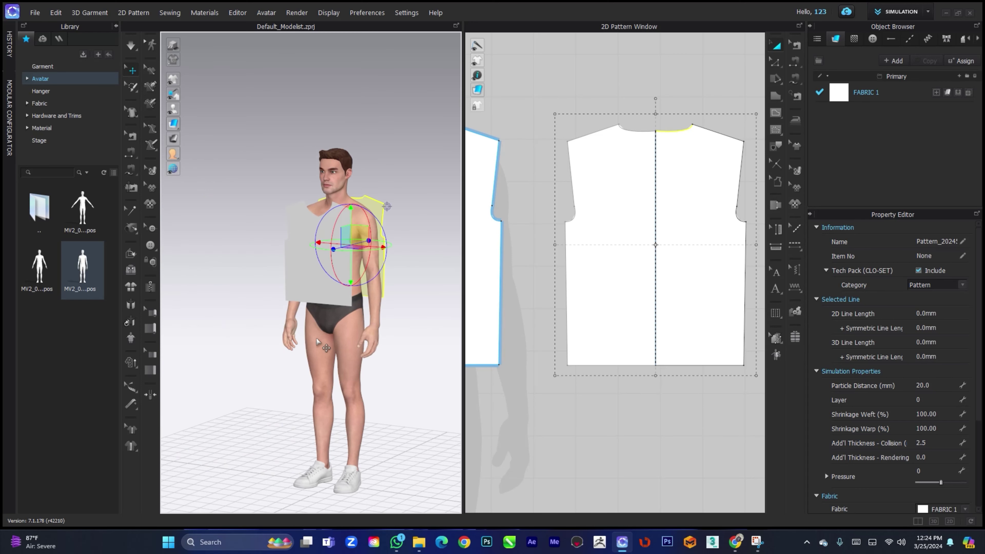
Step: Select both front bodice halves in 3D and move them together closer to the avatar's chest
right_drag(325, 344, 370, 362)
click(347, 310)
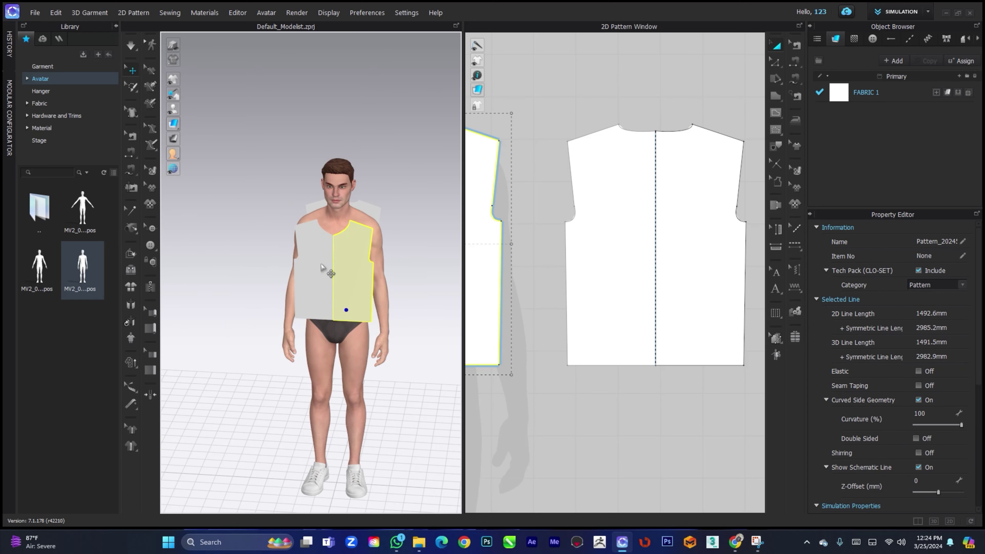
shift+click(320, 251)
right_drag(362, 296, 314, 286)
right_drag(375, 313, 311, 316)
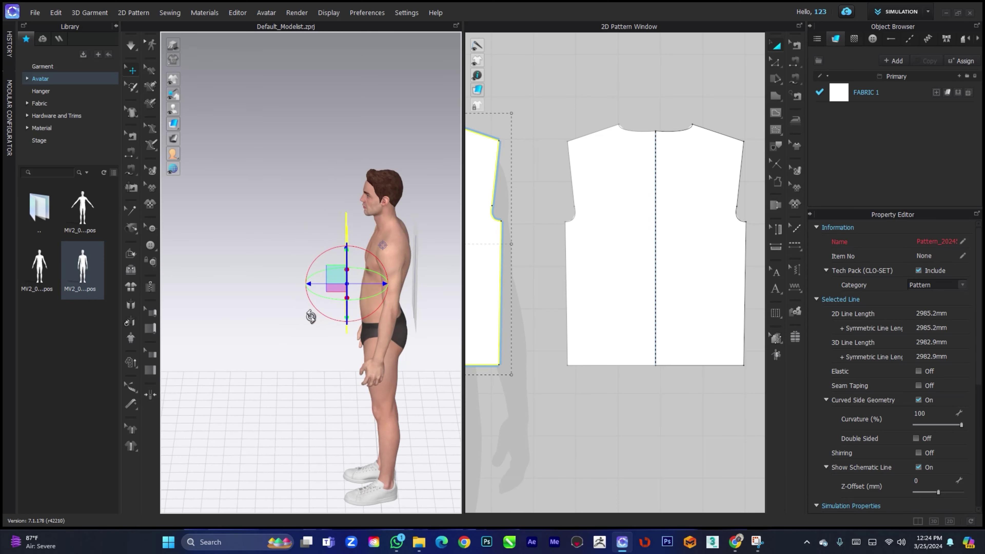
drag(378, 281, 386, 282)
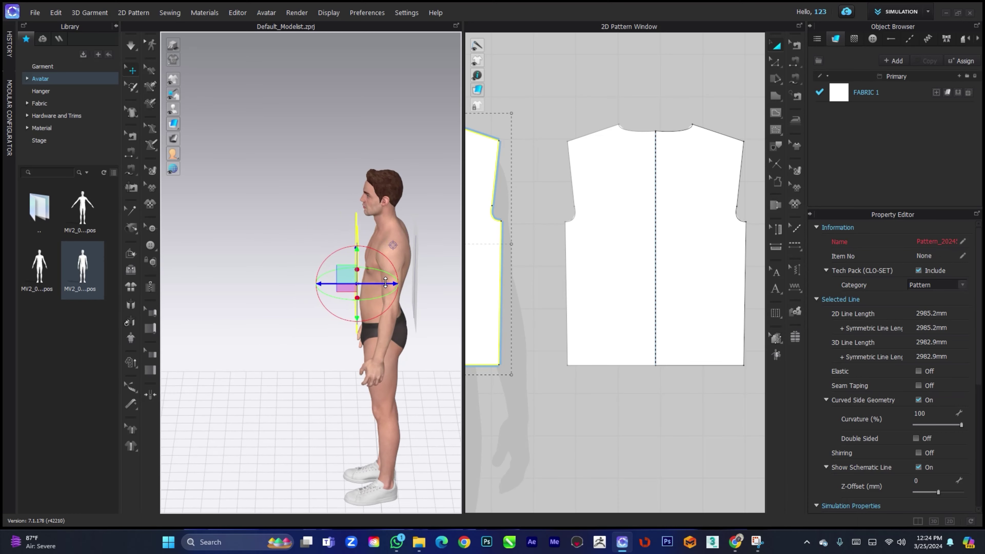
middle_drag(387, 328, 330, 259)
click(398, 306)
right_drag(398, 307, 512, 246)
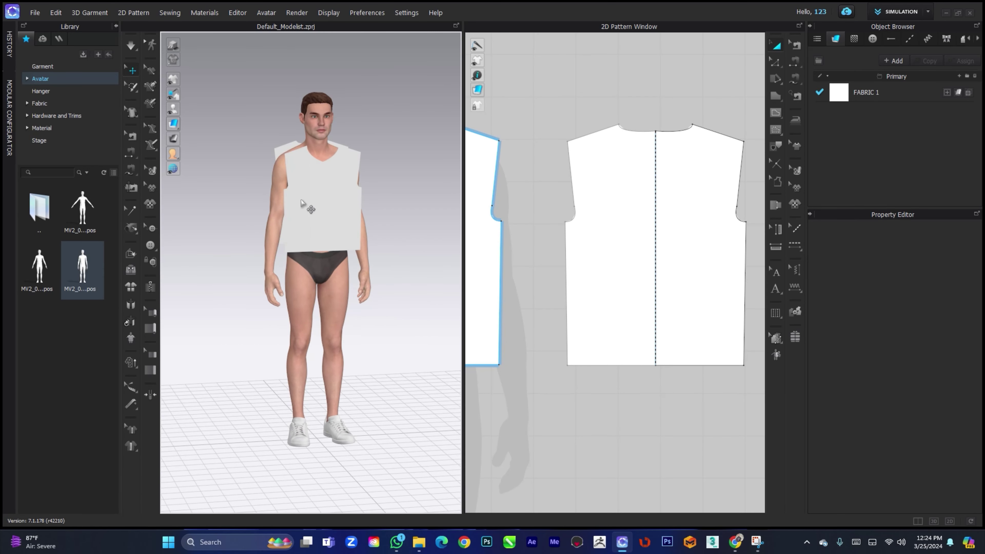
Step: Flip the back bodice pattern horizontally in the 2D layout
right_drag(334, 220, 379, 221)
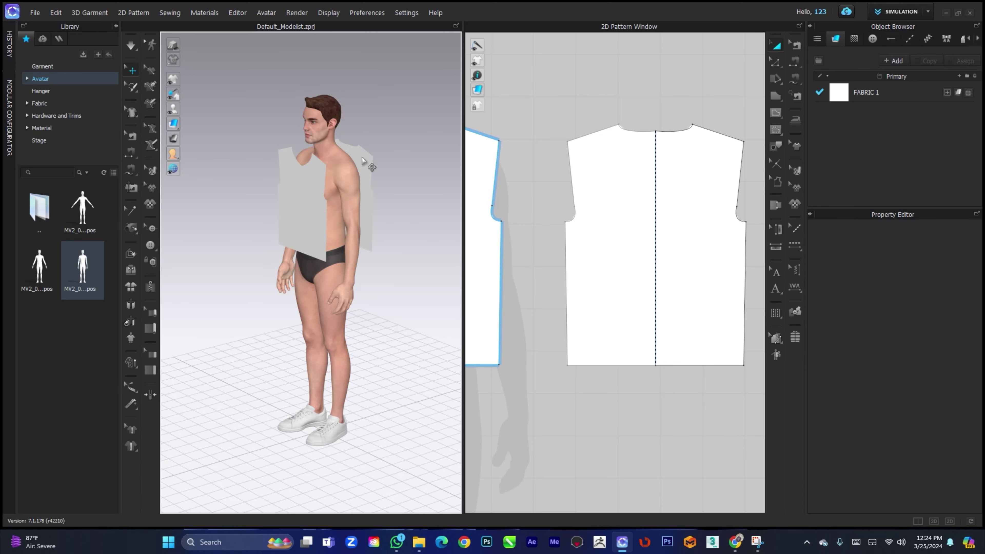
right_drag(362, 159, 228, 184)
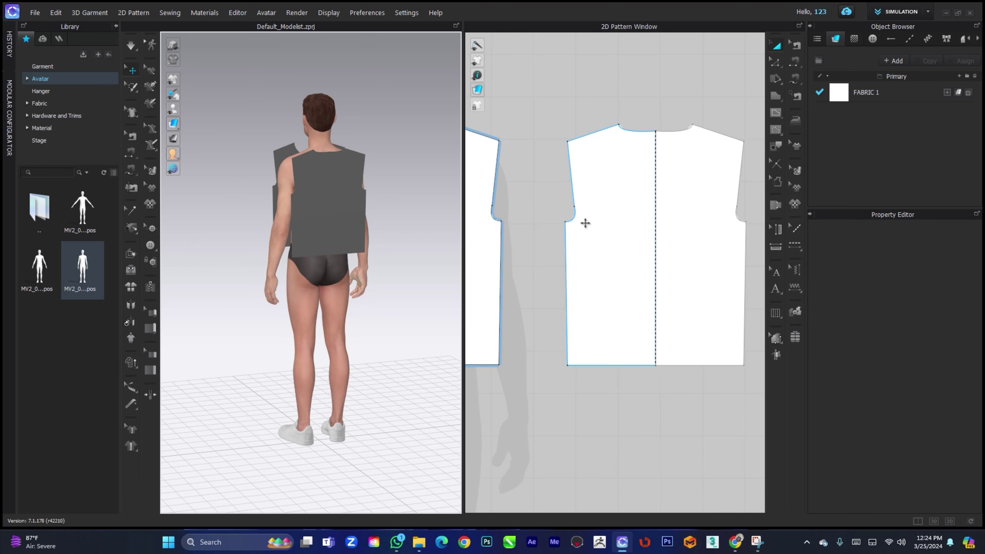
click(608, 190)
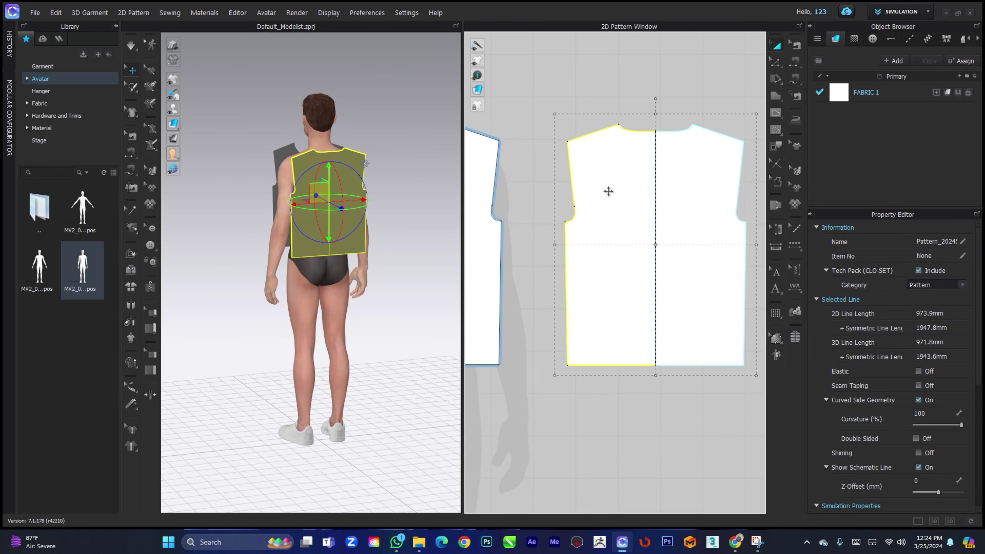
right_click(608, 191)
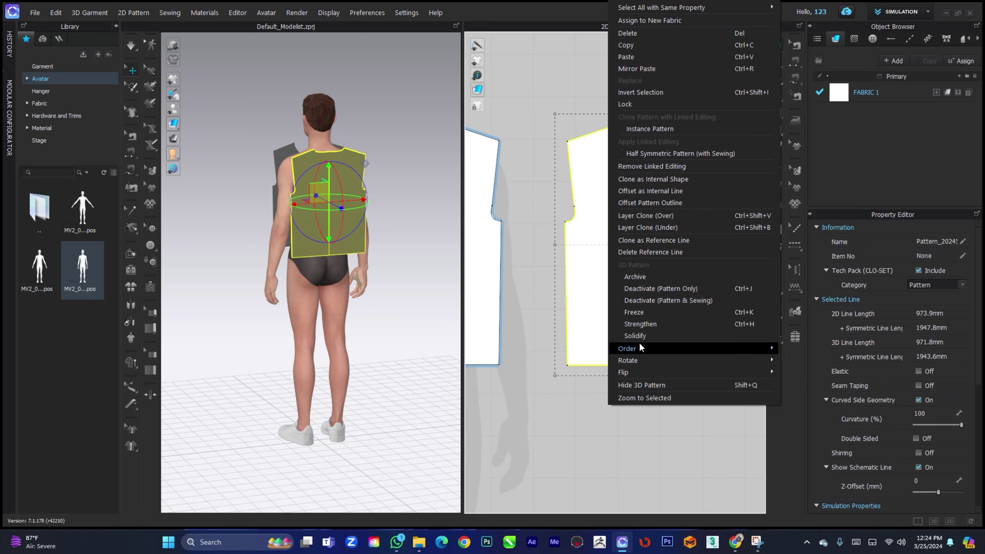
mouse_move(639, 354)
mouse_move(637, 370)
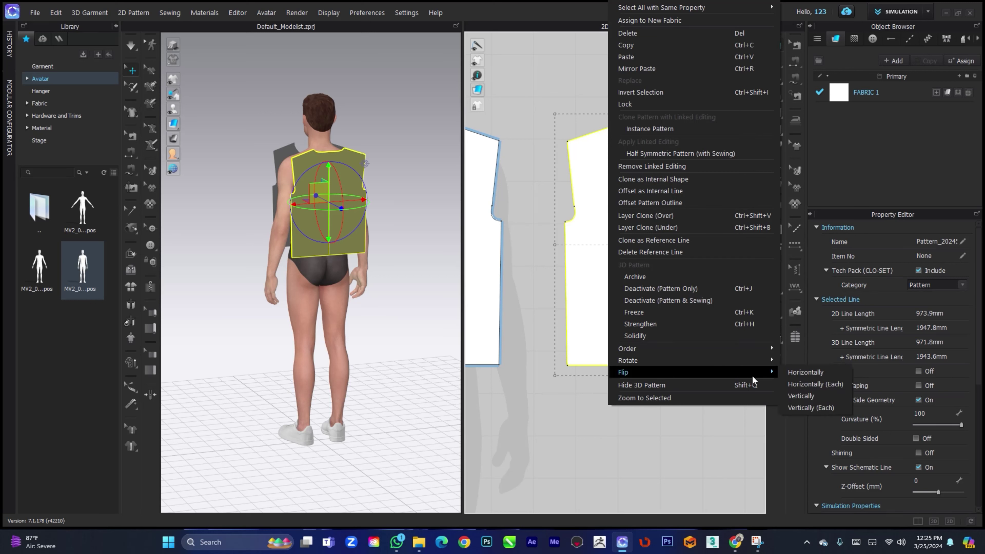
click(798, 373)
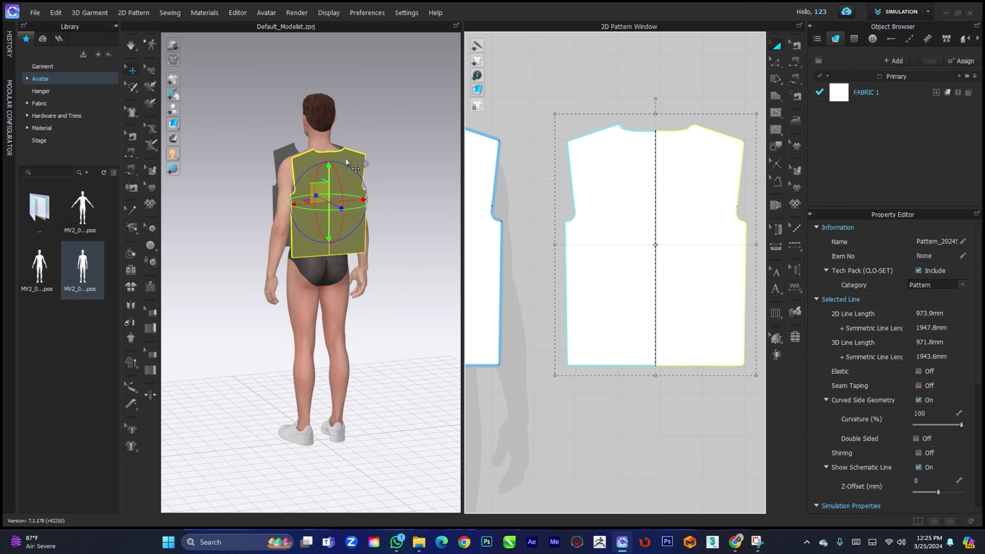
Step: Flip the back bodice piece horizontally in its 3D arrangement so its outer face points away from the avatar
right_click(346, 159)
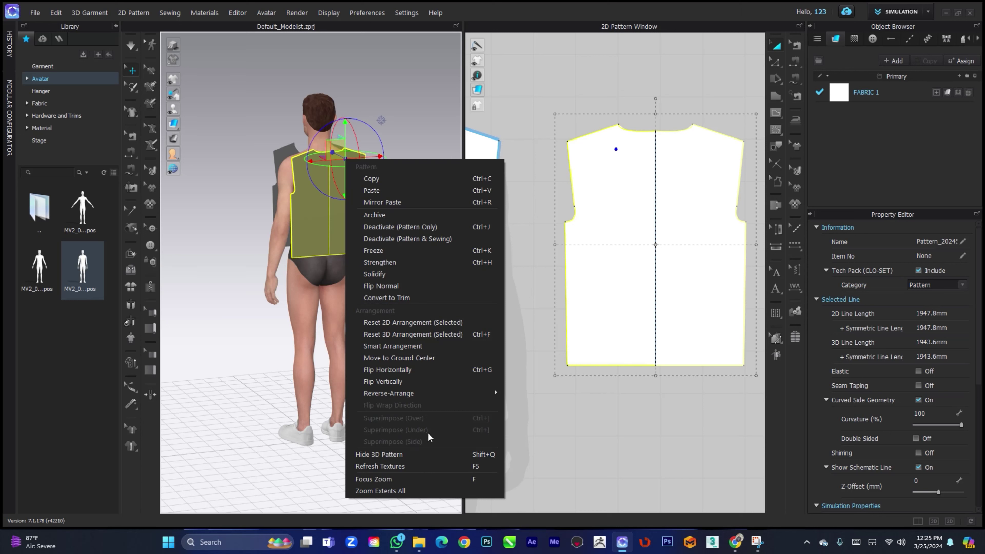
click(418, 371)
click(417, 335)
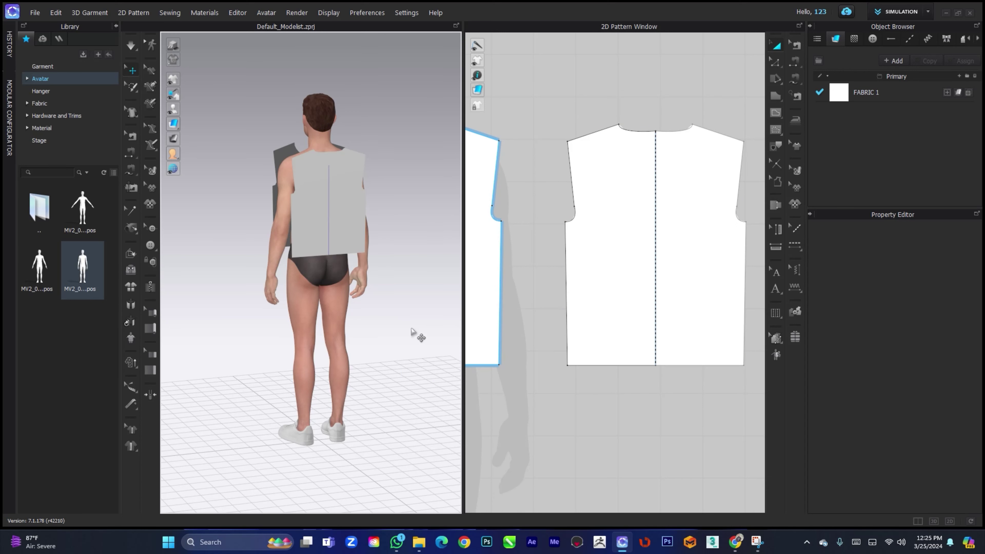
right_drag(295, 344, 427, 335)
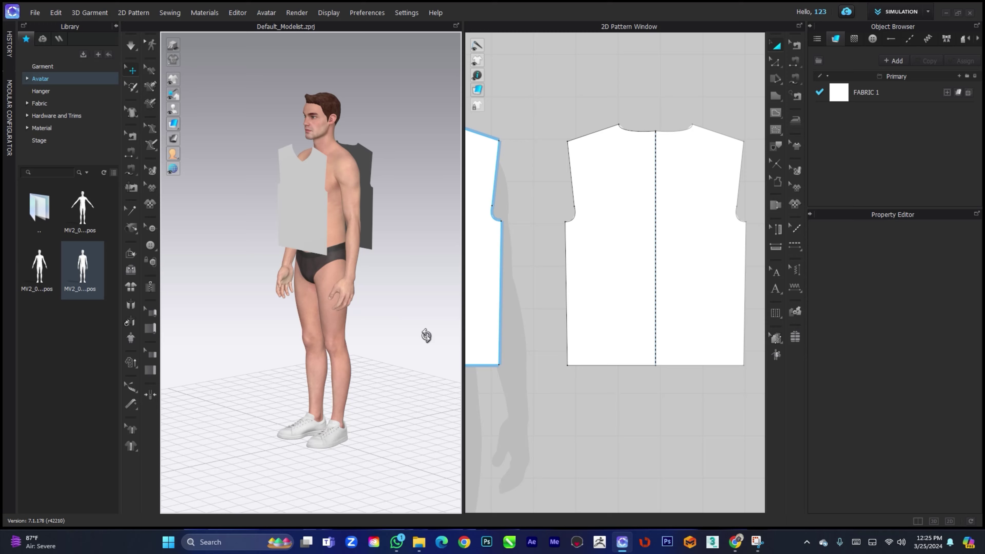
key(2)
right_drag(391, 248, 181, 247)
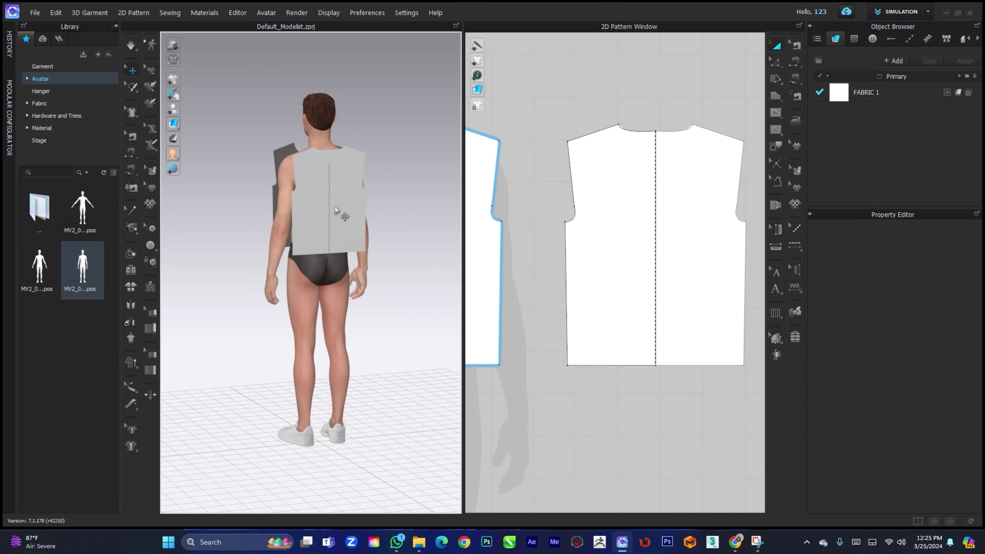
right_drag(335, 210, 496, 274)
Step: Sew the front bodice's side edge, from underarm to hem, to the matching side edge of the back bodice
middle_drag(569, 222, 601, 212)
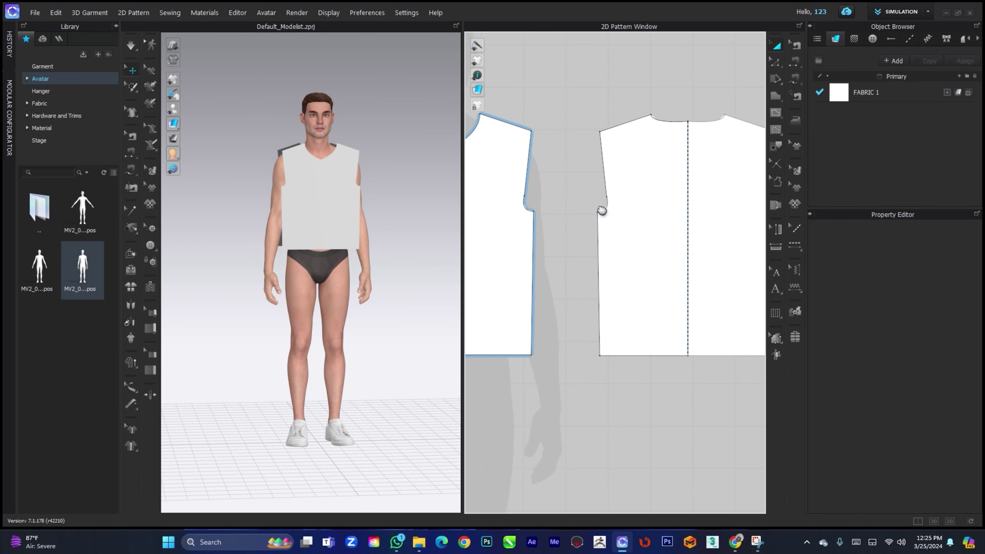
click(798, 76)
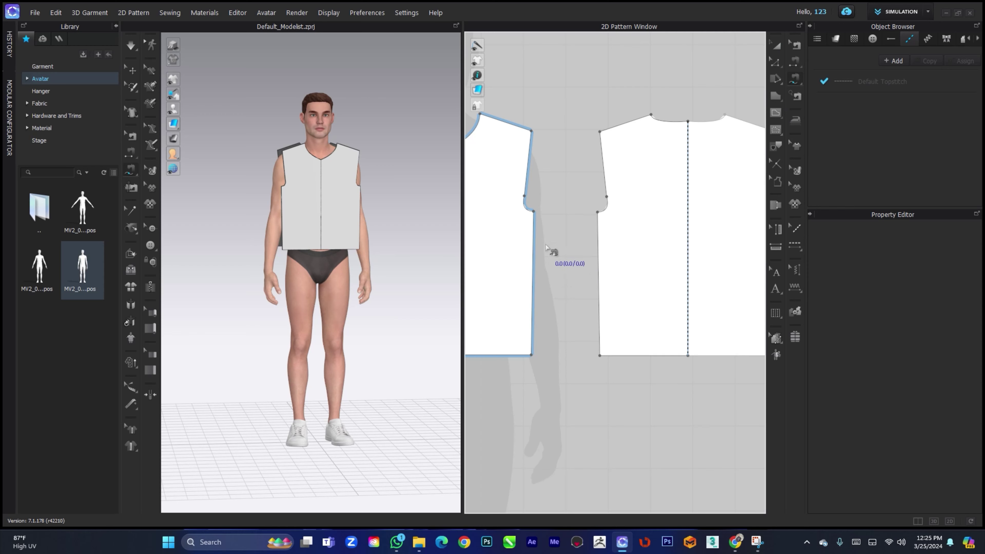
click(534, 212)
click(531, 355)
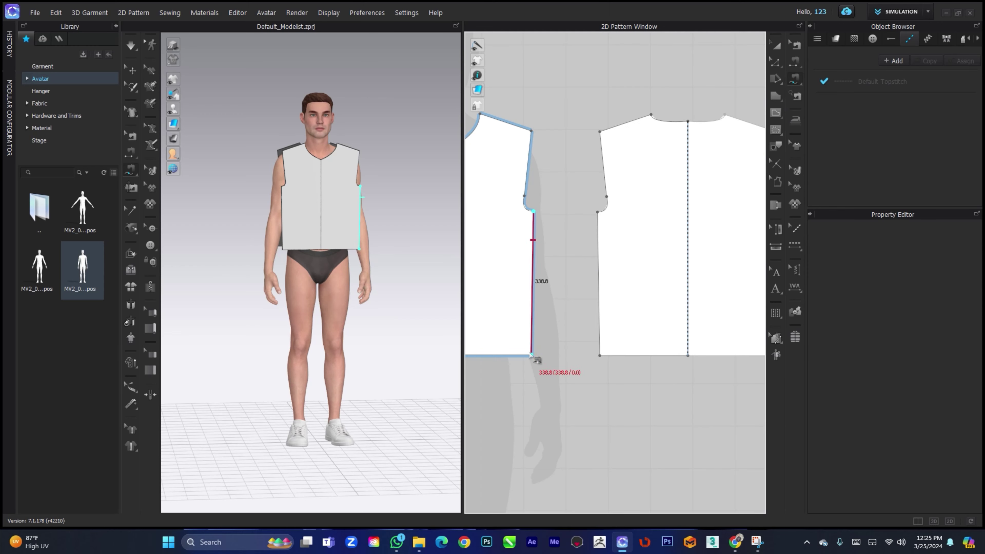
click(597, 212)
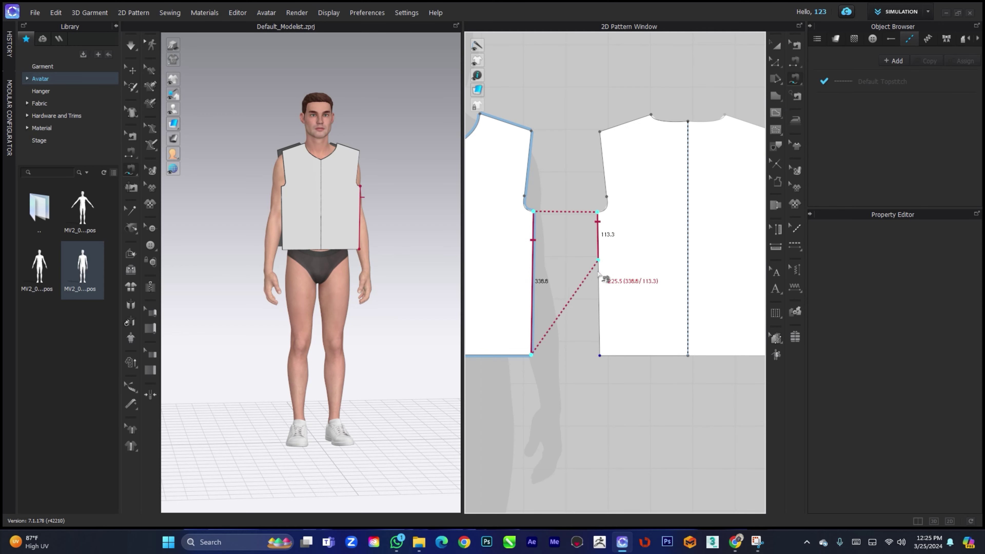
click(600, 355)
Step: Sew the front bodice's shoulder edge to the matching shoulder edge of the back bodice, then leave the sewing tool
scroll(618, 245, down, 3)
key(8)
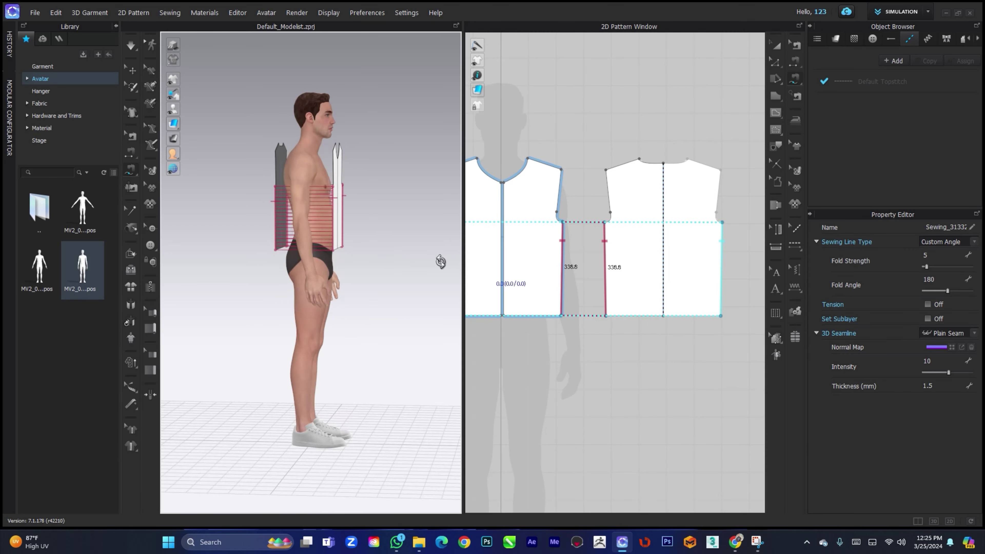
click(538, 163)
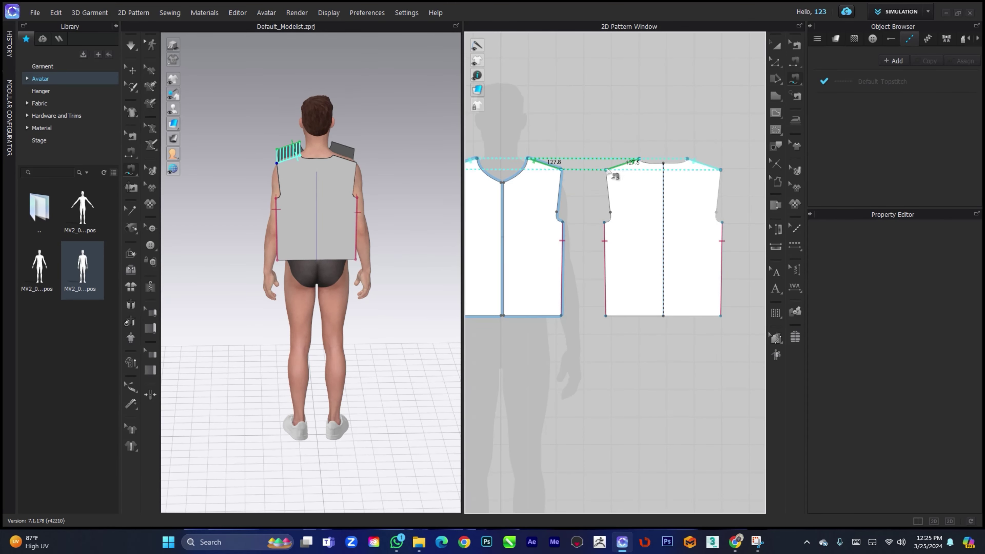
click(619, 166)
right_drag(336, 202, 572, 187)
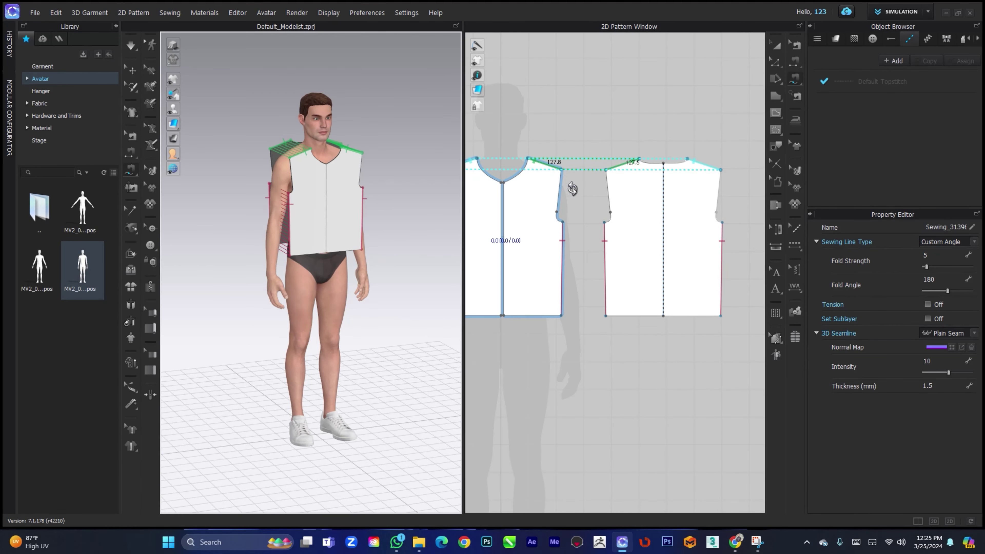
click(781, 46)
middle_drag(578, 179, 647, 178)
scroll(590, 202, up, 3)
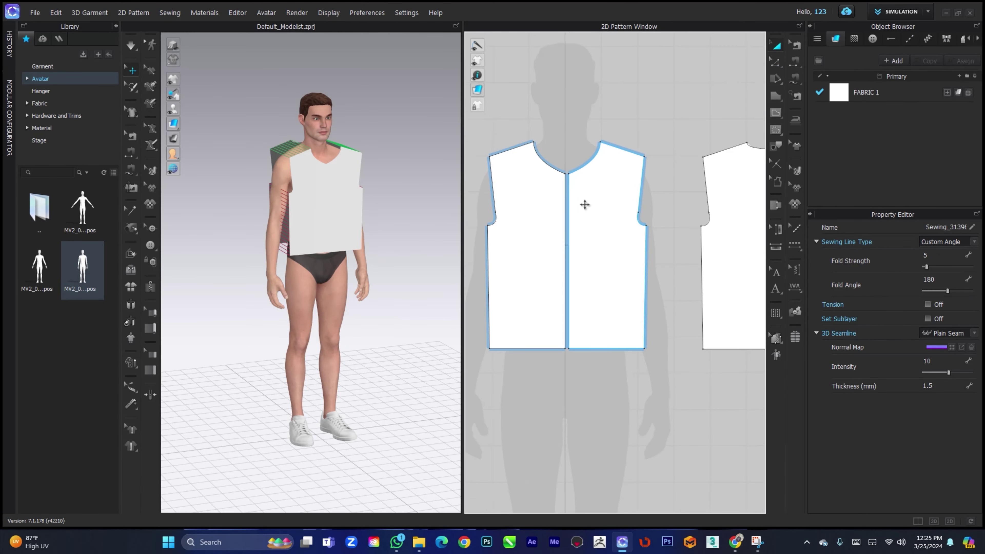
right_drag(328, 216, 309, 205)
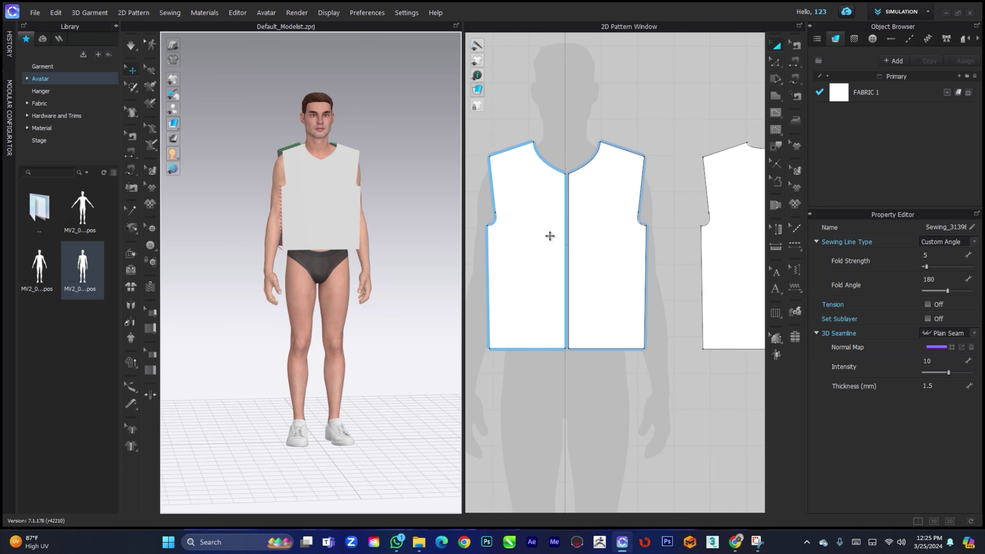
Step: Merge the two front bodice halves along their shared center-front line into one pattern piece
middle_drag(550, 236, 554, 236)
click(773, 62)
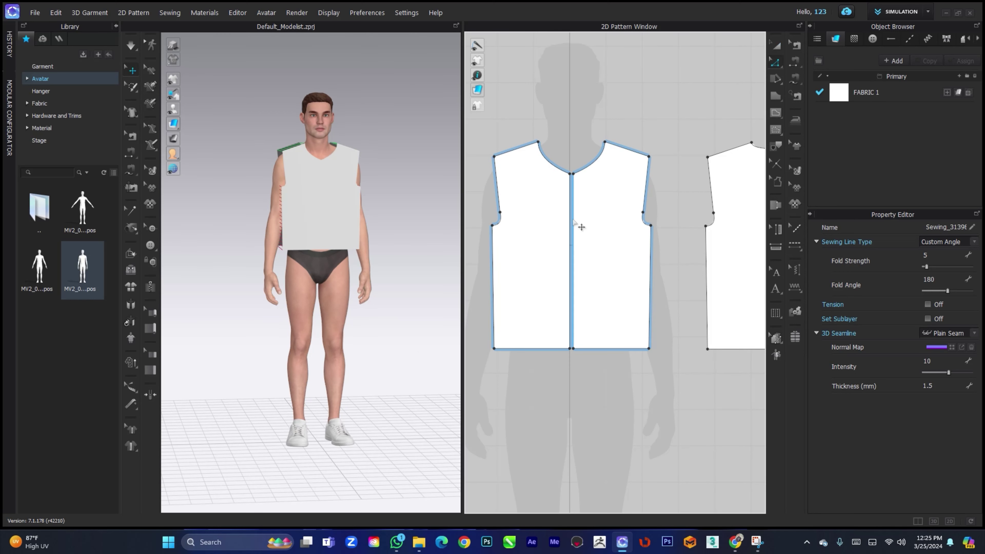
click(571, 227)
right_click(570, 221)
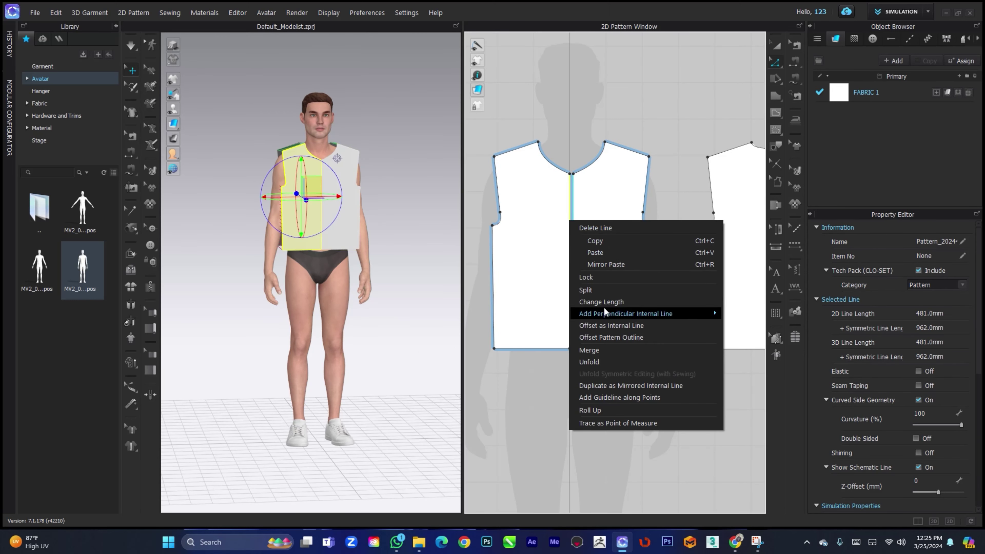
click(596, 351)
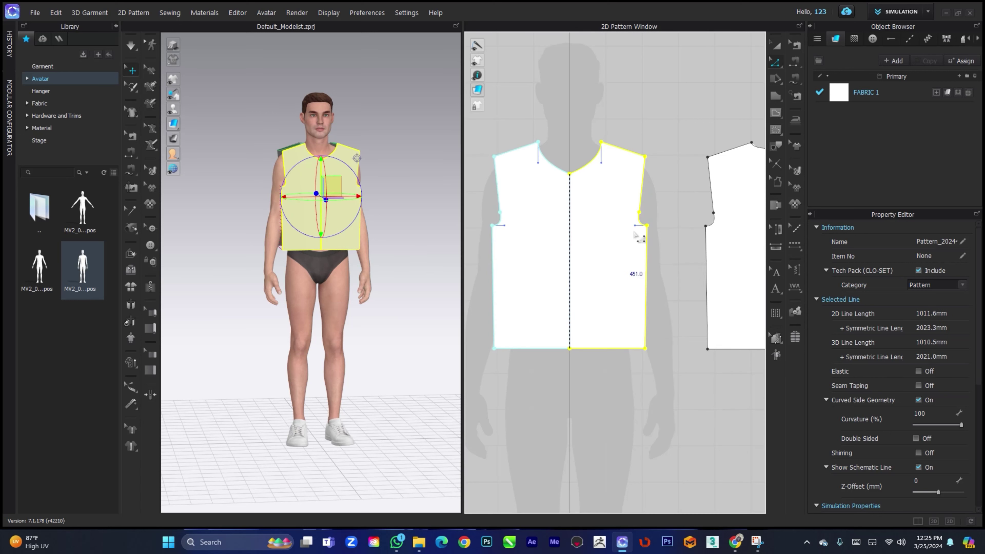
click(777, 47)
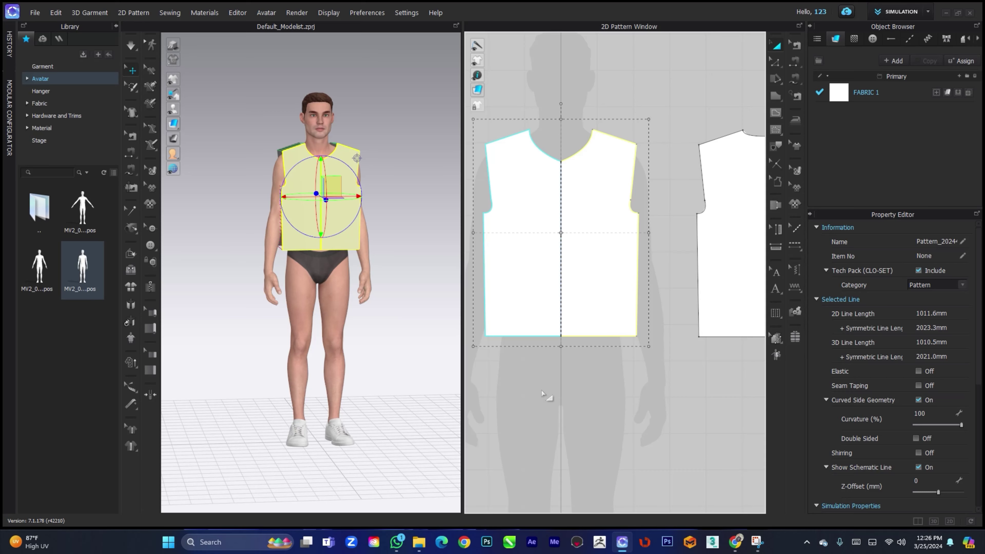
Step: Simulate the sewn bodice on the avatar and pull the front hem down to settle the fabric
key(q)
right_drag(268, 330, 310, 240)
drag(320, 237, 310, 323)
drag(323, 239, 312, 297)
Step: Tug the back bodice's lower edge during simulation so the back drapes evenly over the avatar
right_drag(275, 321, 443, 327)
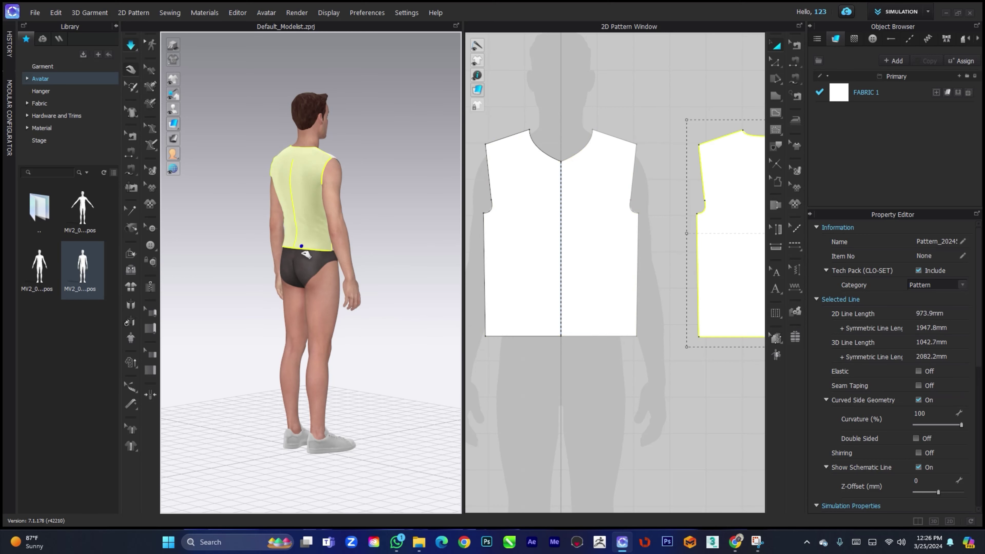
click(282, 279)
drag(294, 244, 305, 267)
click(386, 203)
right_drag(326, 228, 367, 222)
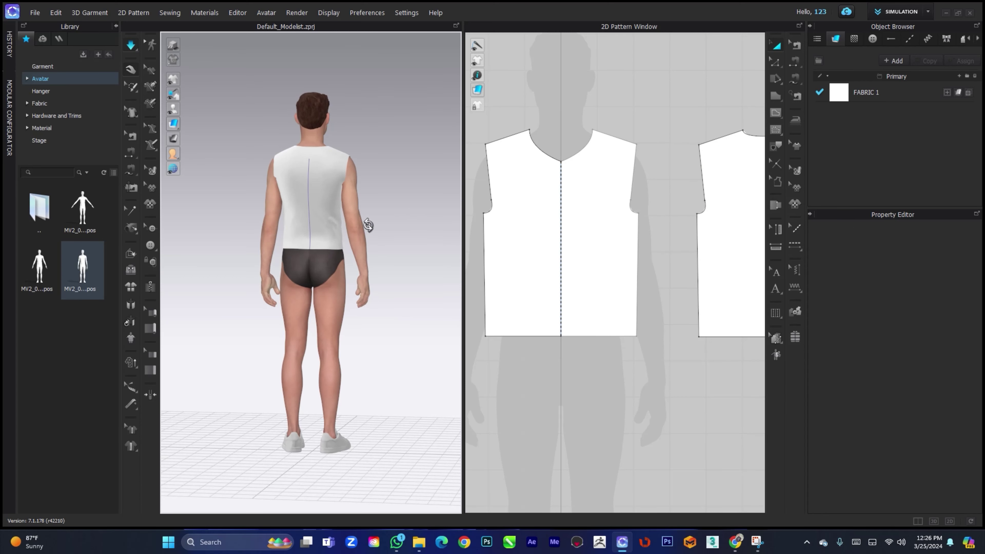
click(282, 249)
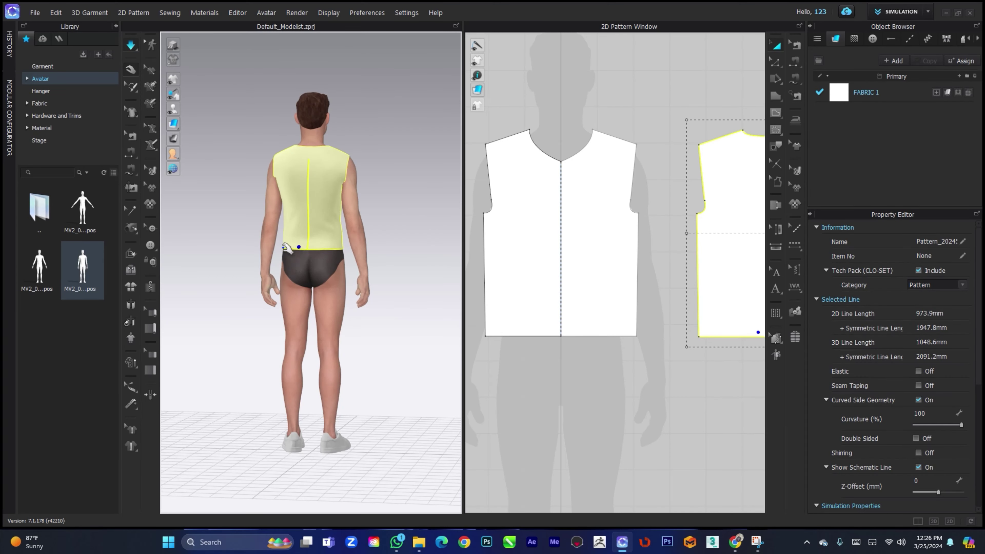
click(344, 258)
Step: Start a polygon pattern beside the front bodice's armhole with a straight vertical edge about 255 mm long
middle_drag(554, 286, 695, 283)
click(584, 280)
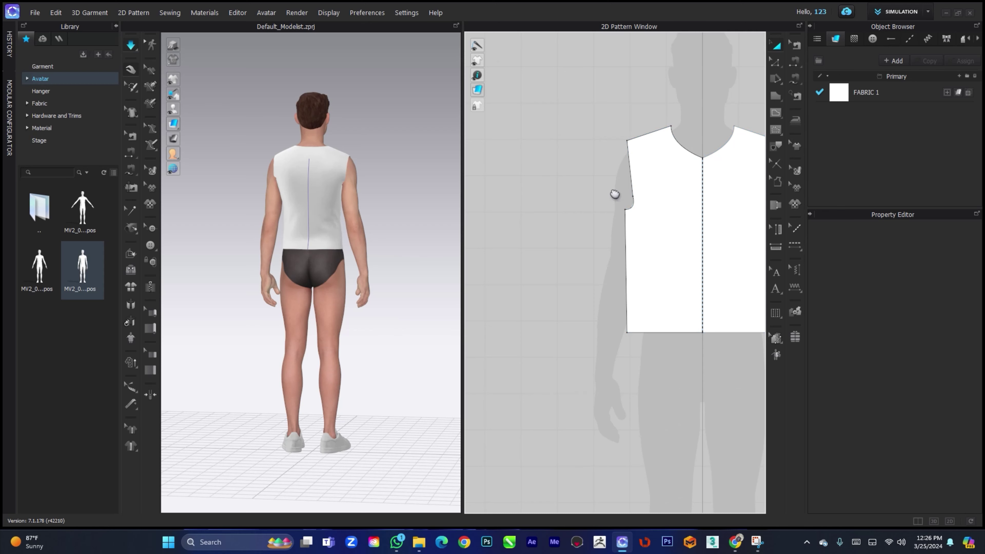
middle_drag(614, 194, 651, 157)
middle_drag(651, 116, 627, 159)
scroll(645, 180, up, 3)
mouse_move(627, 159)
right_down()
mouse_move(583, 160)
mouse_move(646, 161)
right_up()
click(776, 97)
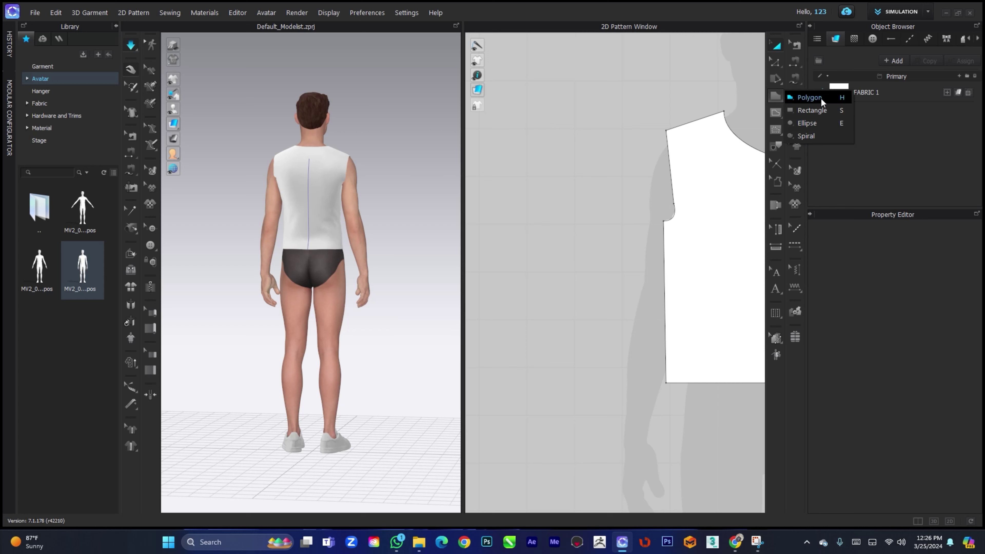
click(809, 98)
click(666, 131)
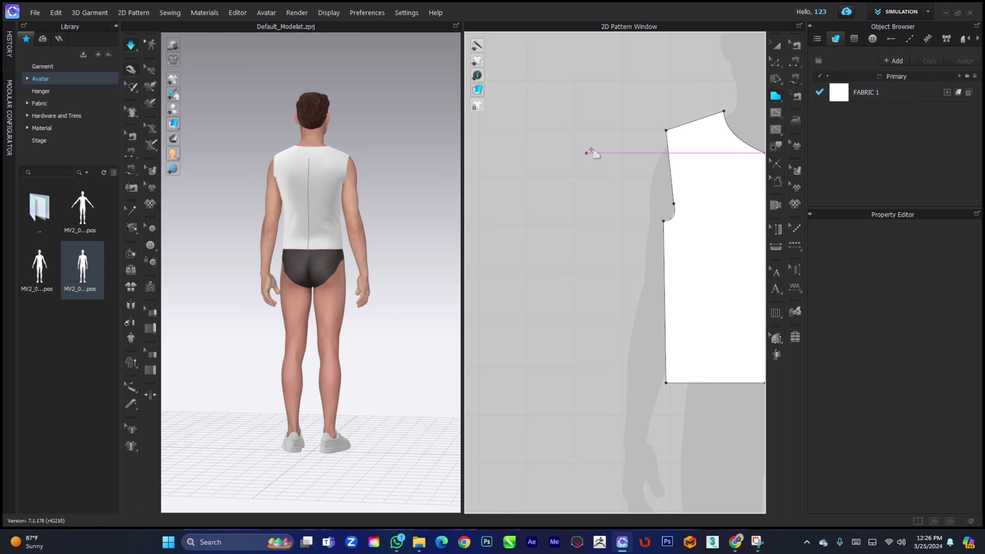
click(622, 130)
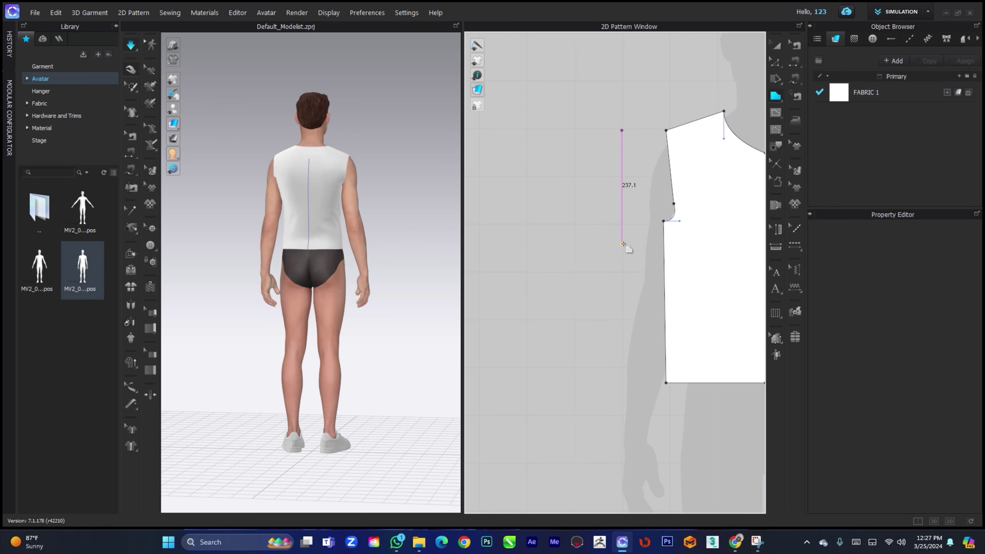
click(622, 252)
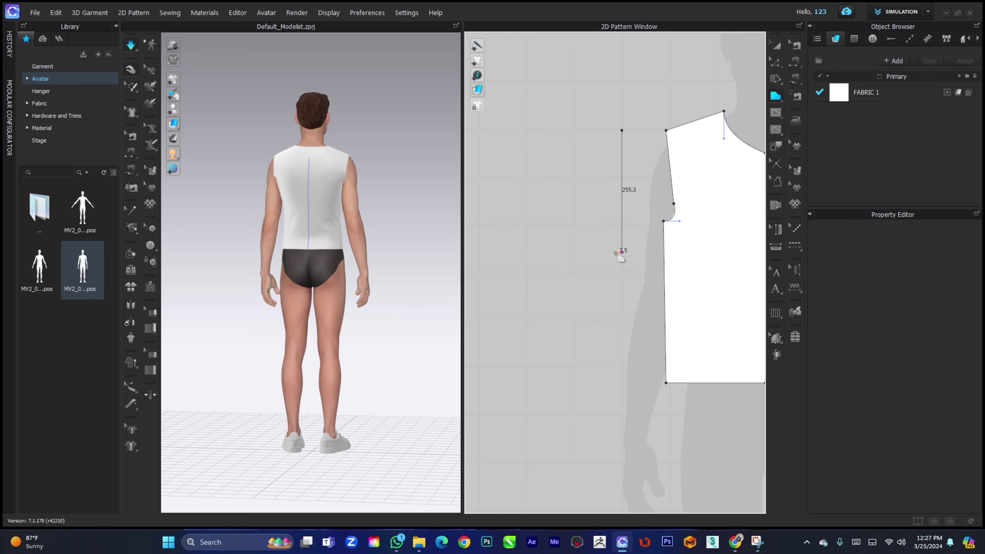
Step: Complete the half-sleeve outline with a hem about 155 mm, an underarm edge about 84 mm, a short curve and a diagonal top edge about 217 mm
click(547, 252)
click(523, 221)
drag(541, 196, 548, 176)
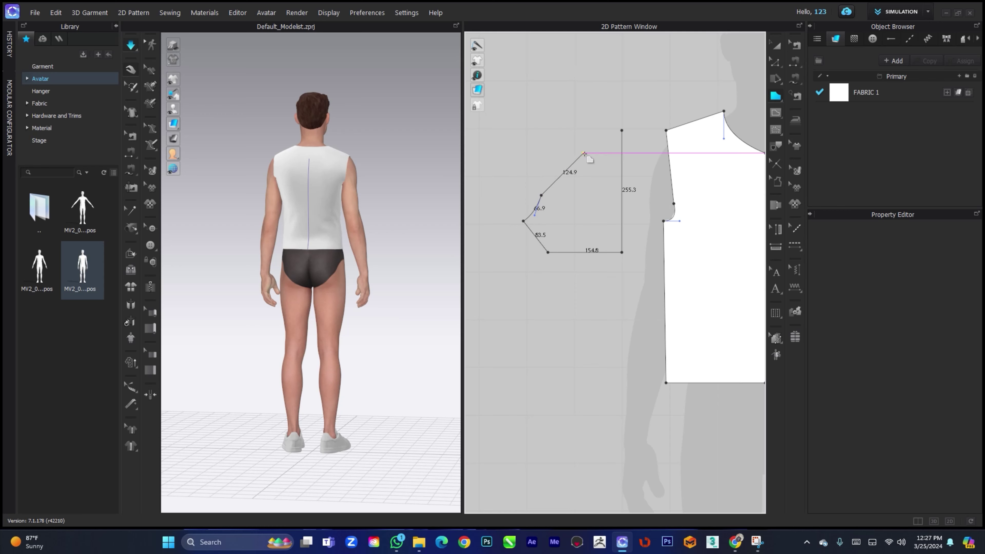
click(622, 130)
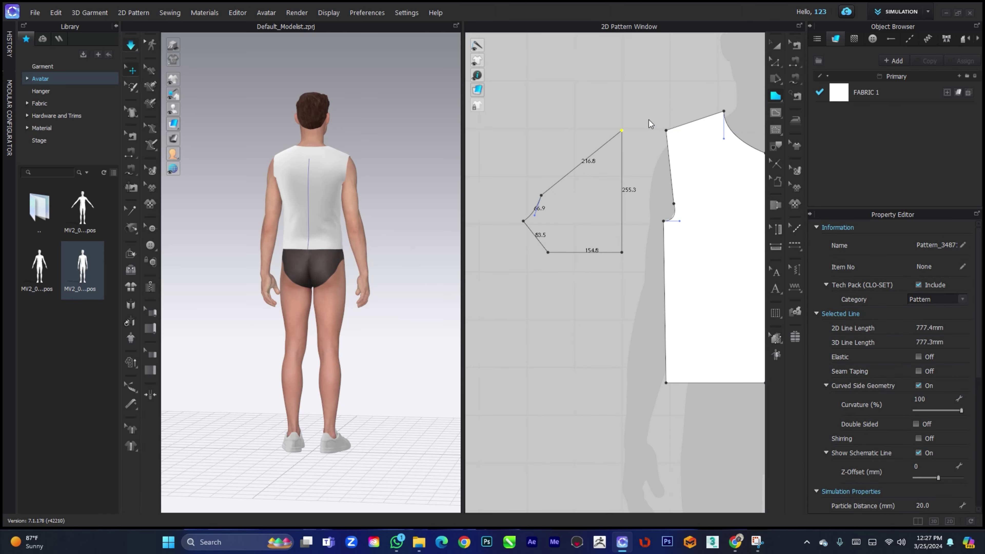
Step: Curve the half-sleeve's diagonal top edge outward into a rounded sleeve cap about 241 mm long
key(a)
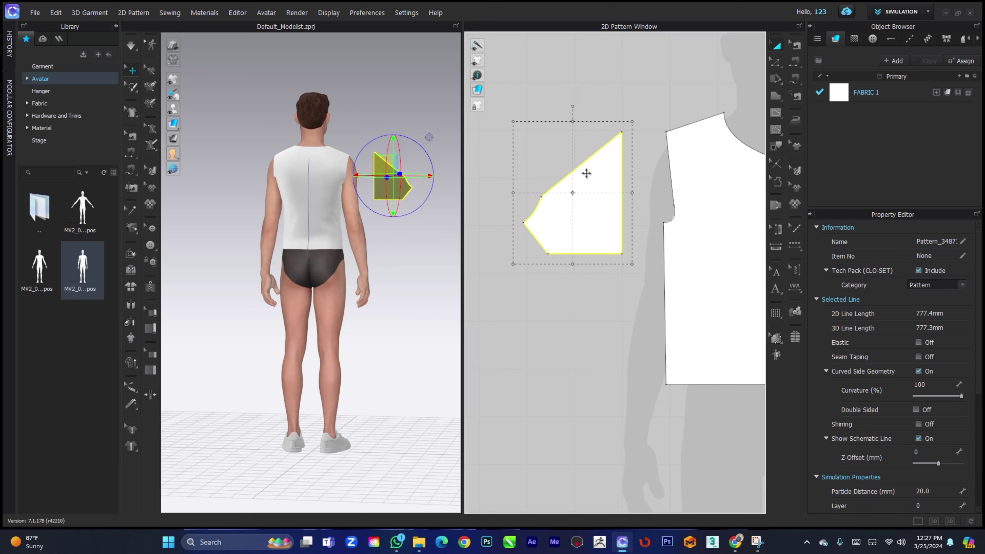
key(z)
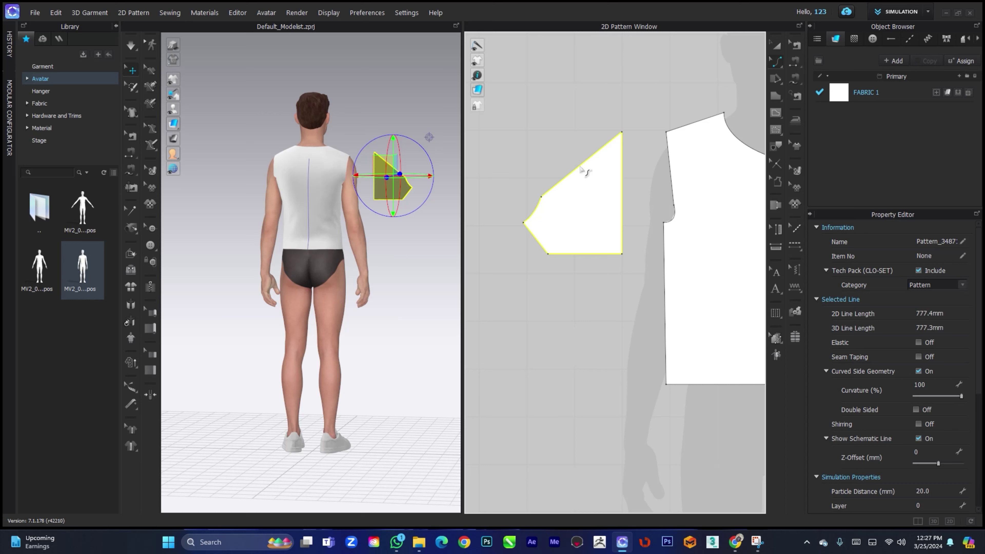
drag(580, 169, 570, 151)
click(777, 44)
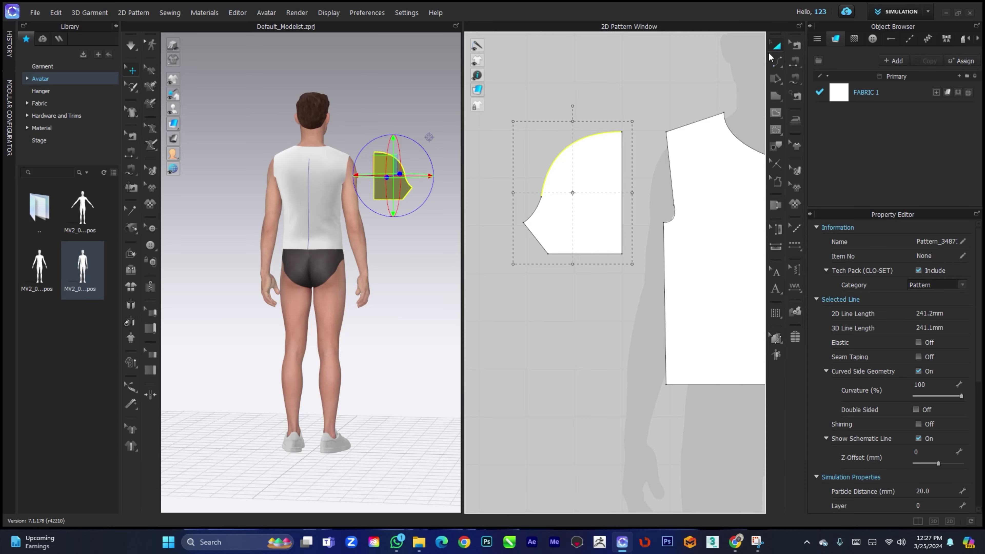
Step: Move the half-sleeve pattern farther from the front bodice in the 2D layout to make room beside it
middle_drag(593, 207, 617, 207)
click(595, 206)
middle_drag(601, 240, 591, 241)
right_drag(310, 221, 91, 215)
middle_drag(349, 229, 281, 225)
drag(612, 211, 540, 215)
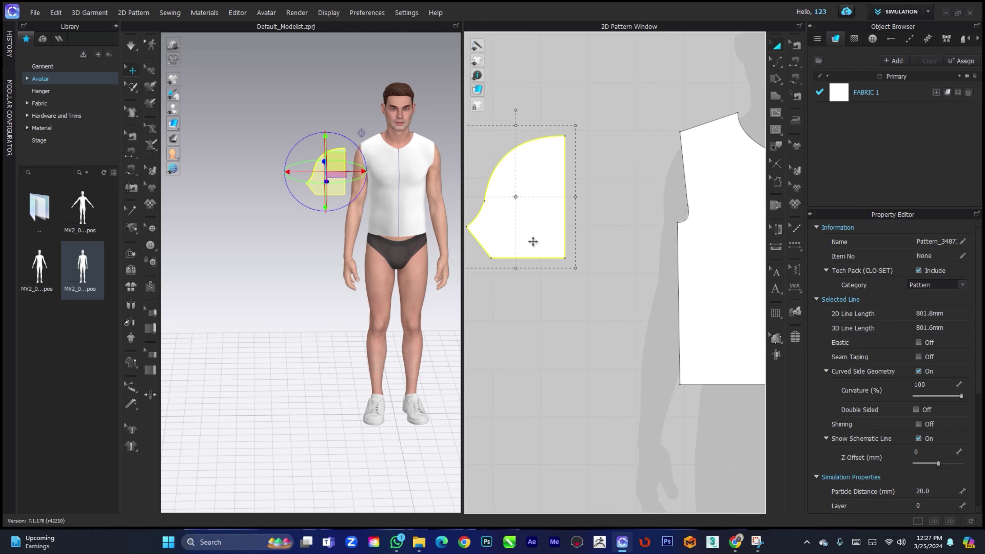
middle_drag(534, 248, 604, 265)
drag(607, 240, 579, 241)
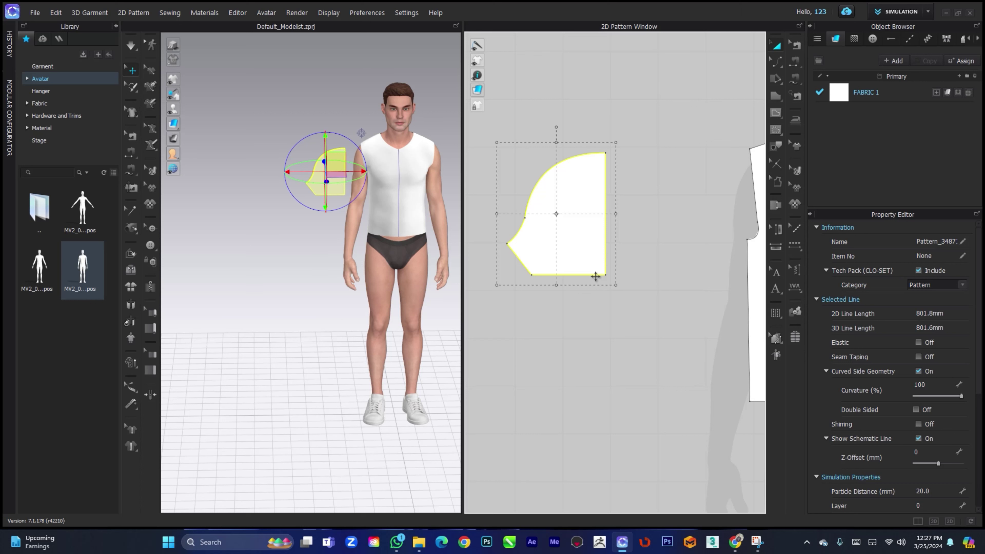
Step: Paste a linked mirrored copy of the half-sleeve against its straight edge, and slide the copy beside the original in 3D
key(ctrl+r)
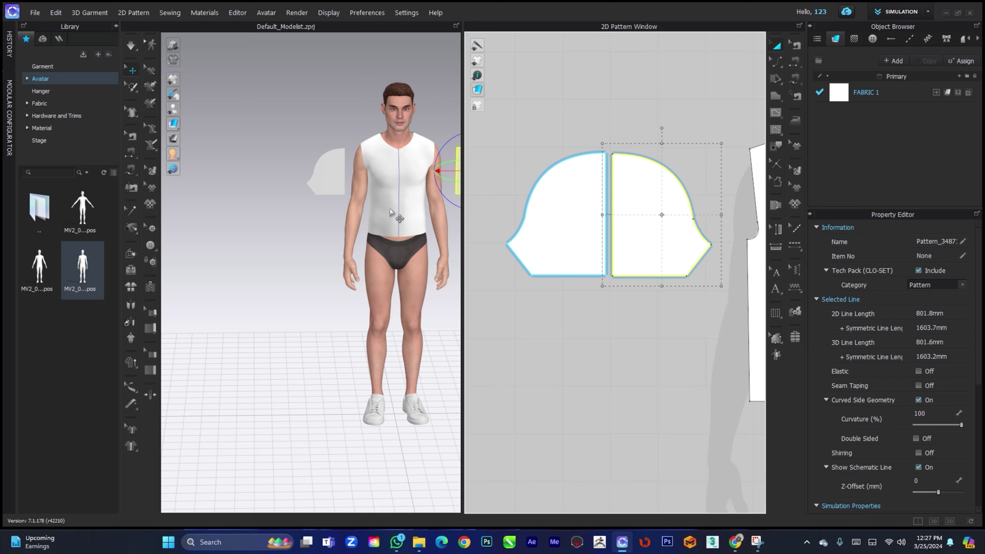
right_drag(390, 210, 378, 225)
middle_drag(378, 225, 279, 220)
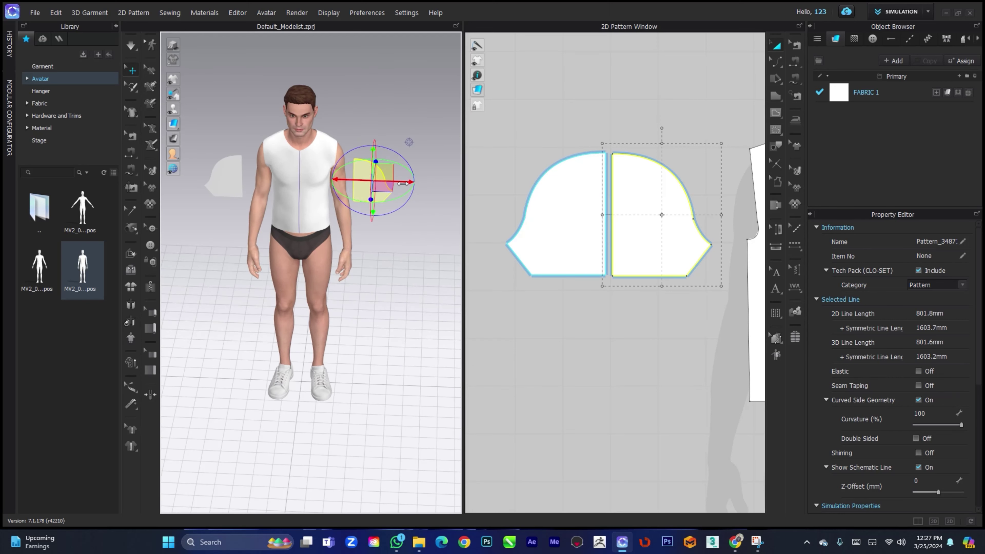
drag(412, 185, 295, 177)
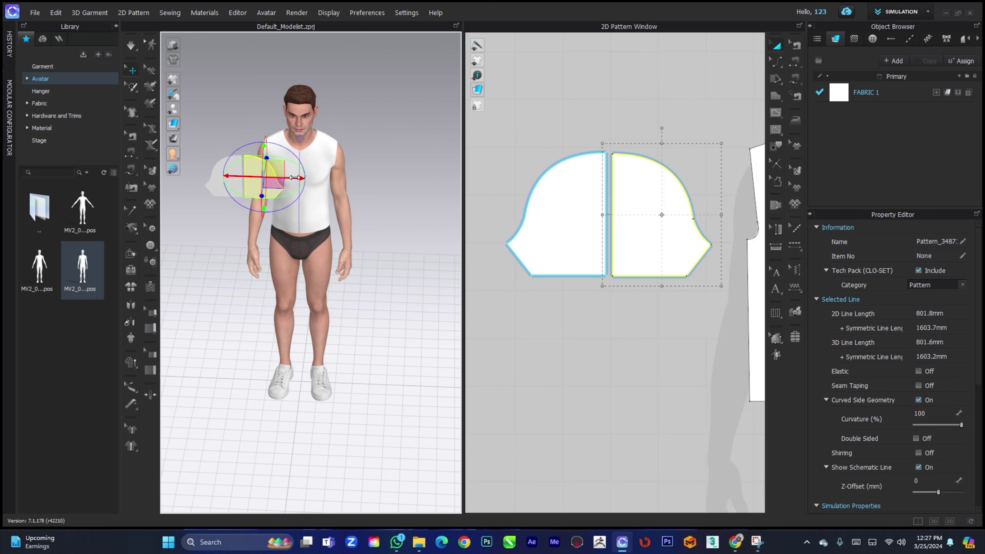
Step: Merge the two sleeve halves along their straight center edges and remove the linked editing from the resulting center line
click(609, 258)
scroll(608, 258, up, 3)
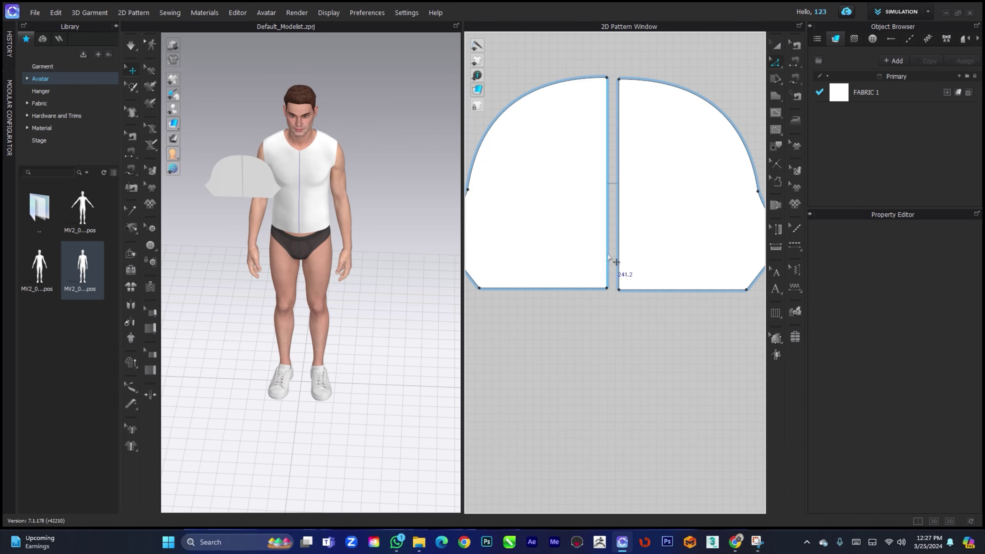
click(618, 242)
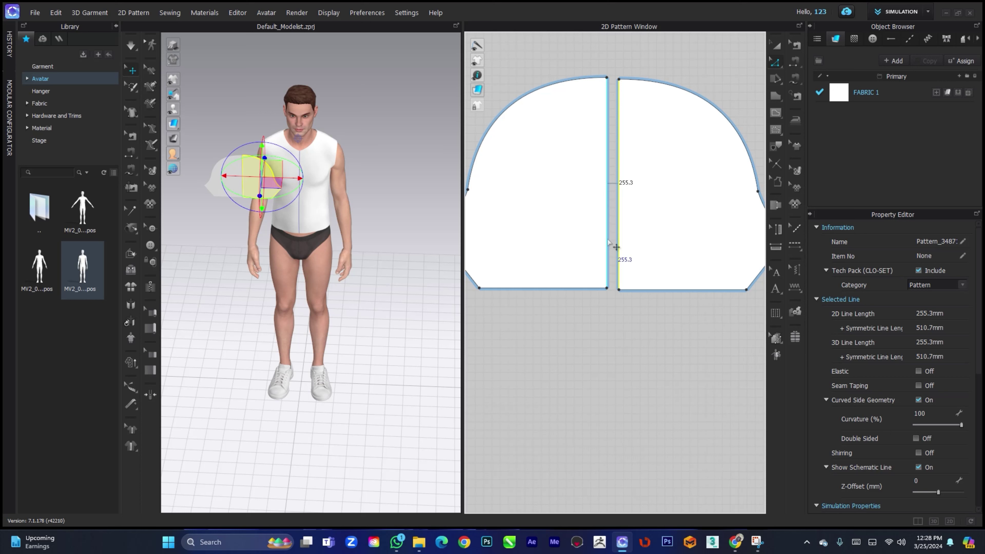
right_click(617, 247)
click(627, 367)
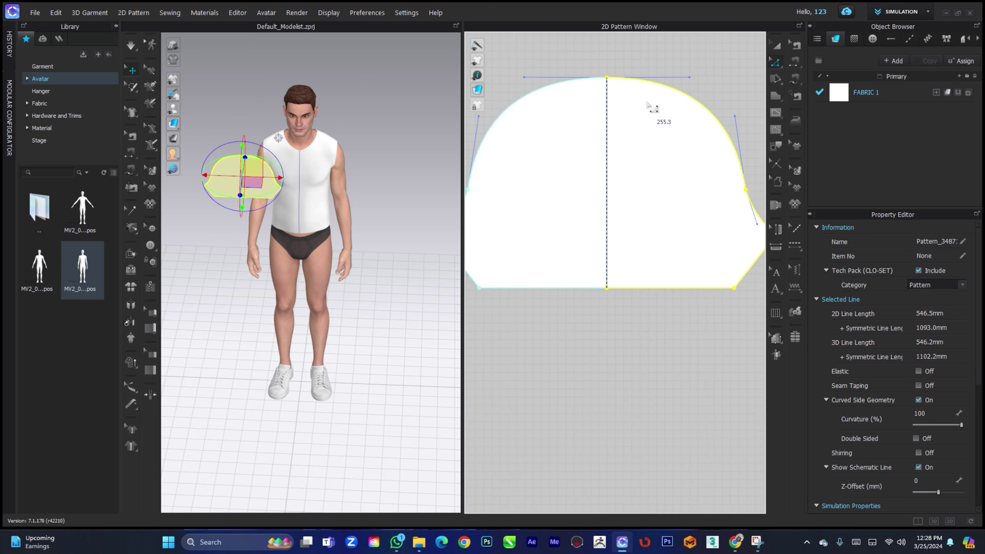
right_click(606, 99)
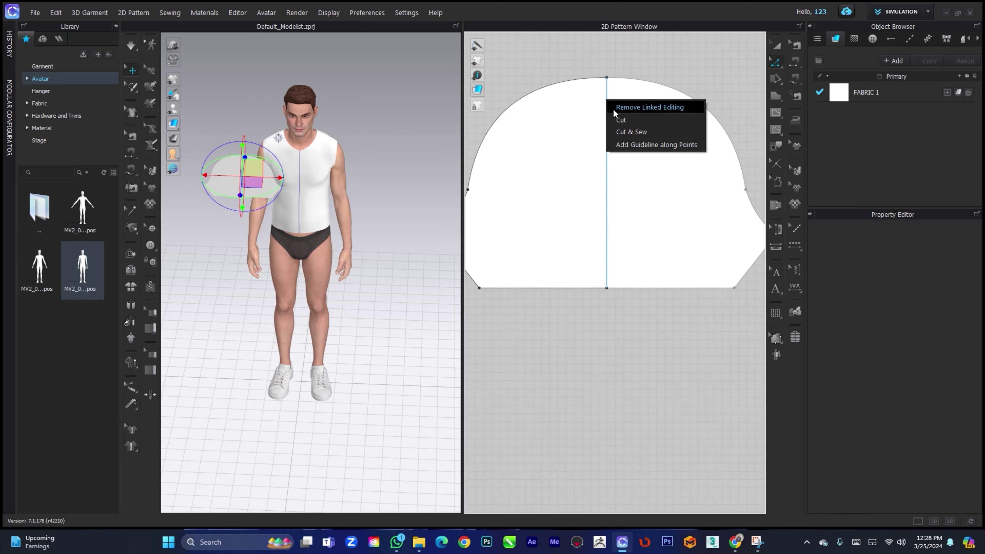
click(613, 109)
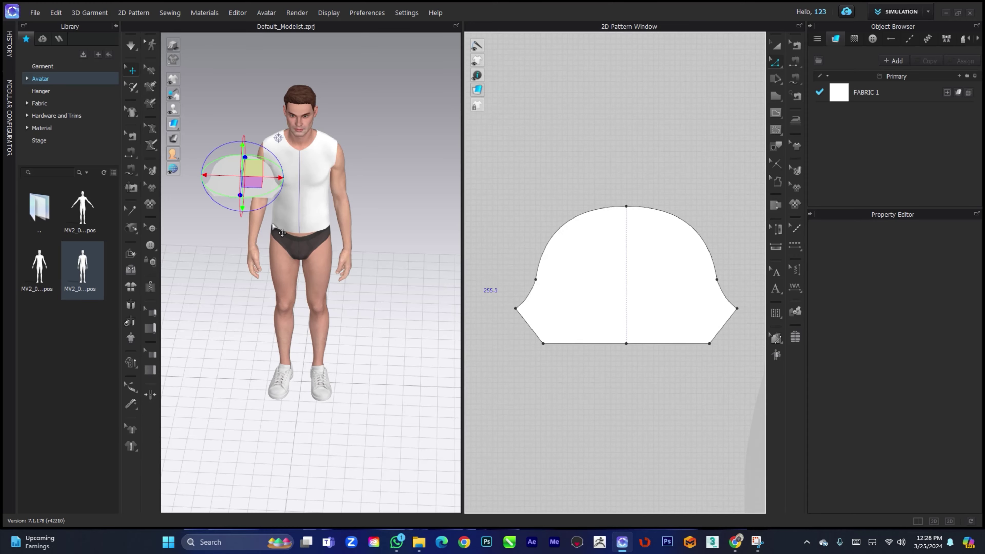
right_drag(244, 189, 326, 186)
scroll(524, 321, down, 3)
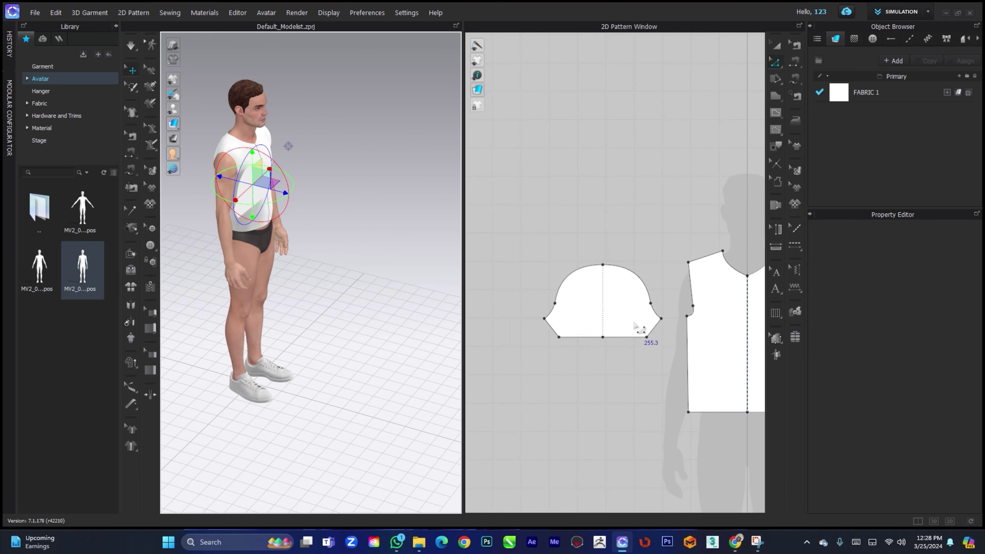
scroll(650, 322, down, 2)
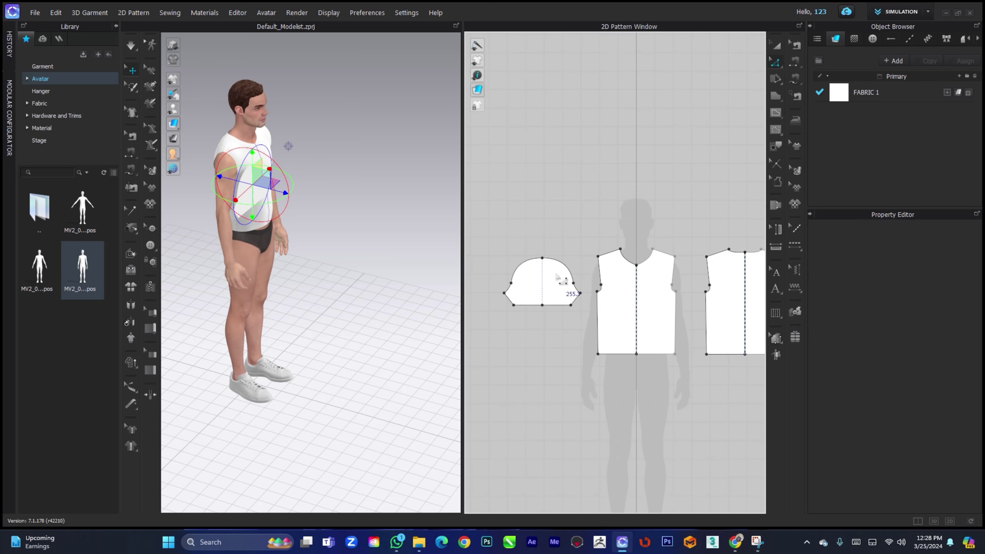
scroll(549, 271, down, 2)
click(519, 305)
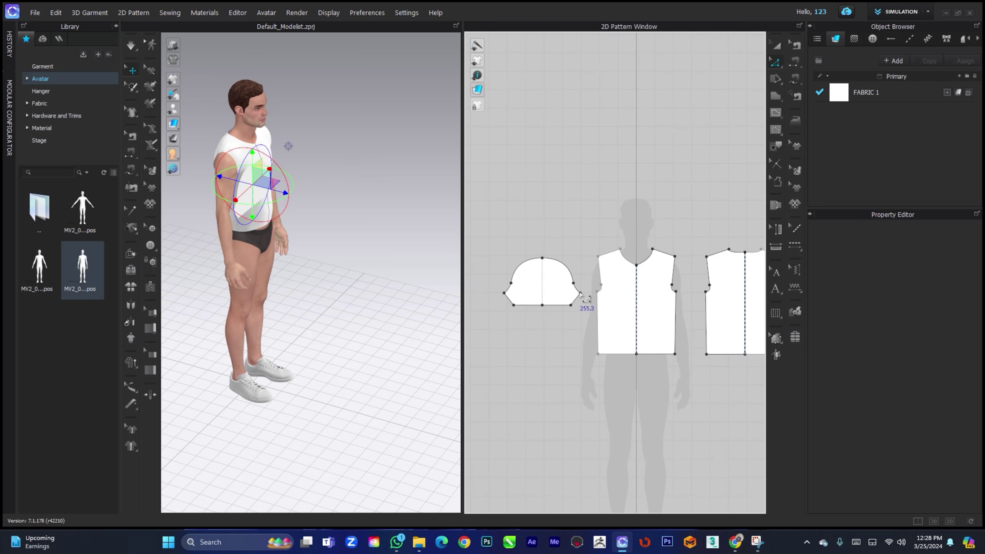
middle_drag(585, 294, 558, 273)
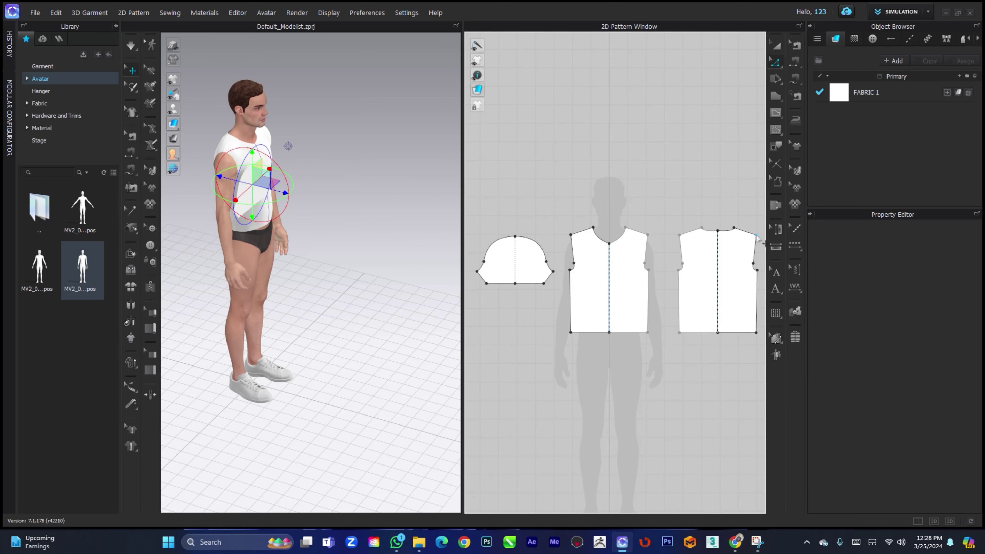
Step: Rotate the sleeve about its vertical axis in 3D so it faces the outer side of the avatar's arm
click(776, 45)
mouse_move(271, 225)
right_down()
mouse_move(301, 222)
mouse_move(249, 220)
mouse_move(287, 227)
right_up()
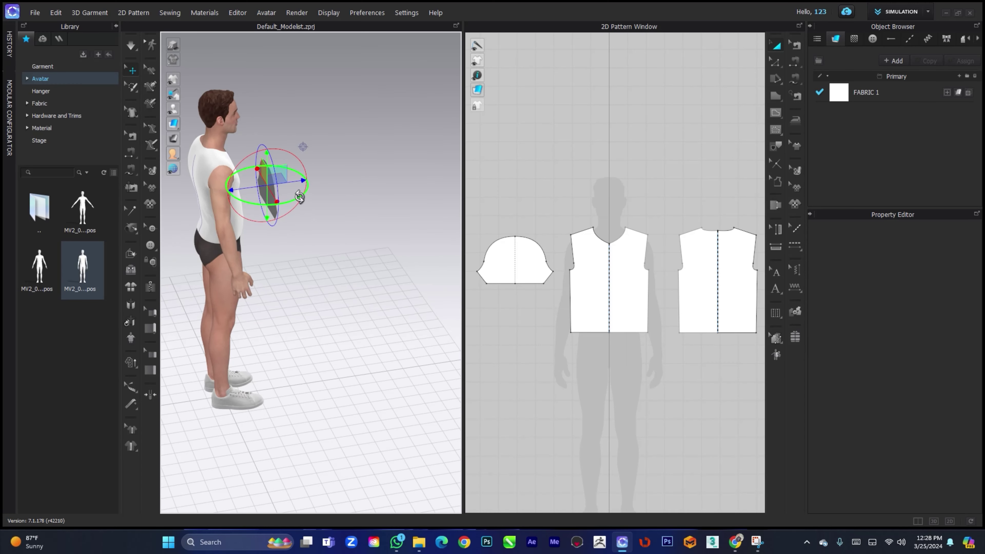
mouse_move(270, 199)
right_down()
mouse_move(285, 208)
mouse_move(273, 214)
right_up()
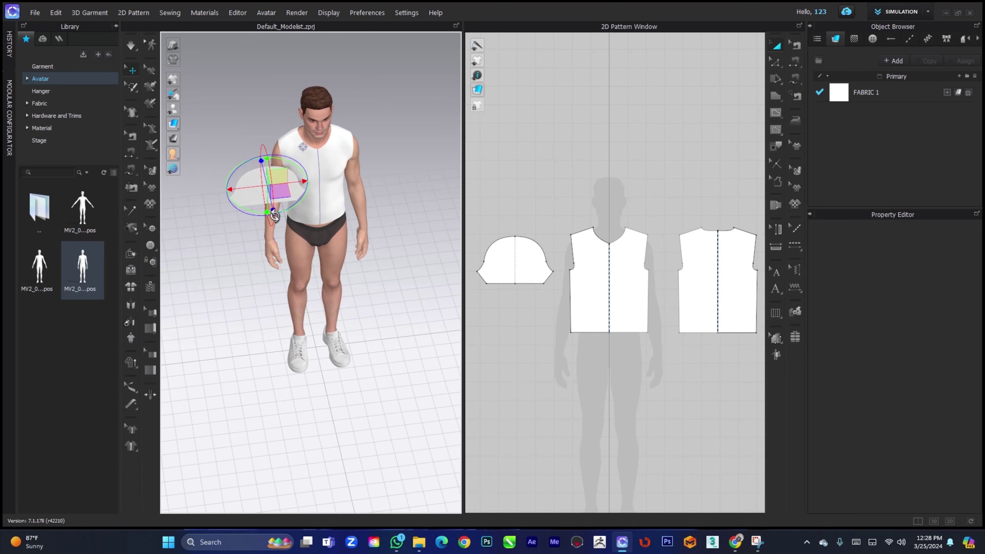
click(303, 259)
click(287, 191)
right_drag(263, 248, 265, 227)
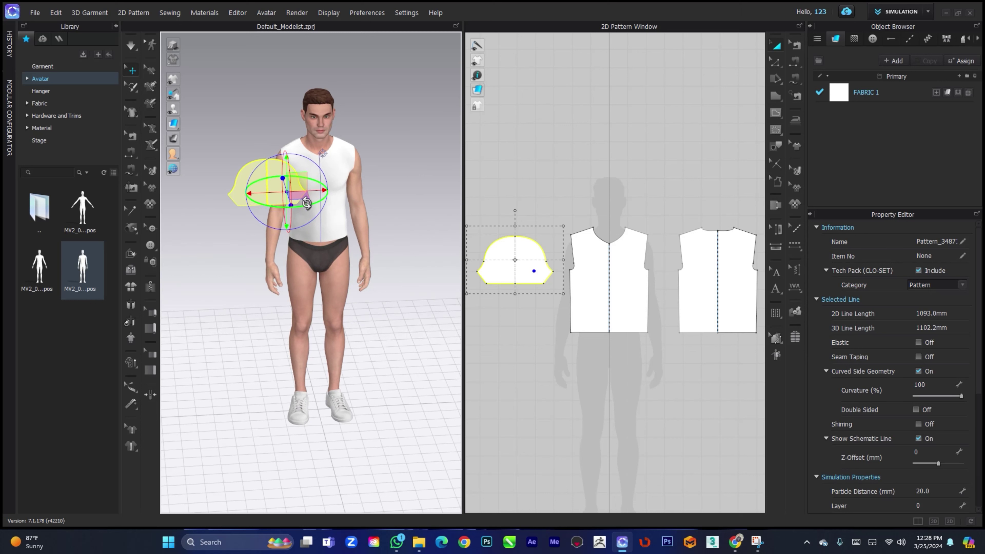
drag(306, 205, 267, 200)
right_drag(271, 210, 339, 258)
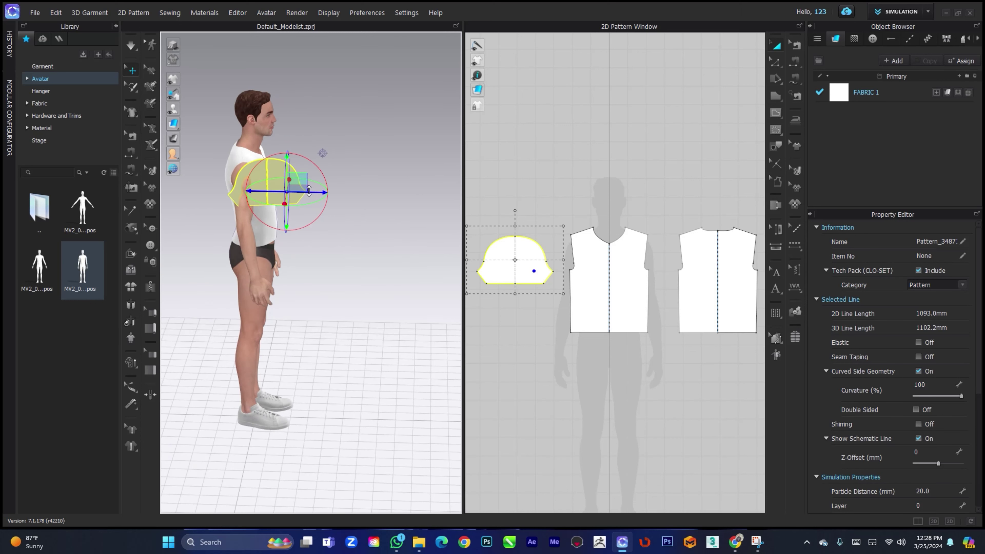
Step: Slide the sleeve horizontally in 3D so it sits over the outer side of the avatar's arm
drag(313, 191, 288, 190)
click(530, 312)
Step: Narrow the sleeve pattern, reduce its height in 2D, and move it closer to the front bodice
middle_drag(530, 310, 603, 263)
scroll(561, 252, up, 3)
click(547, 250)
scroll(562, 257, up, 3)
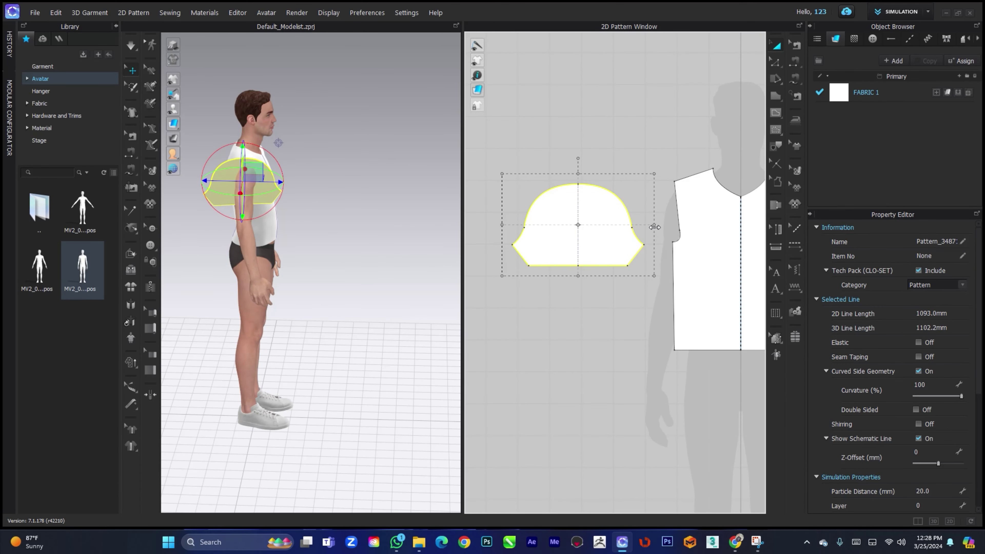
drag(655, 227, 619, 227)
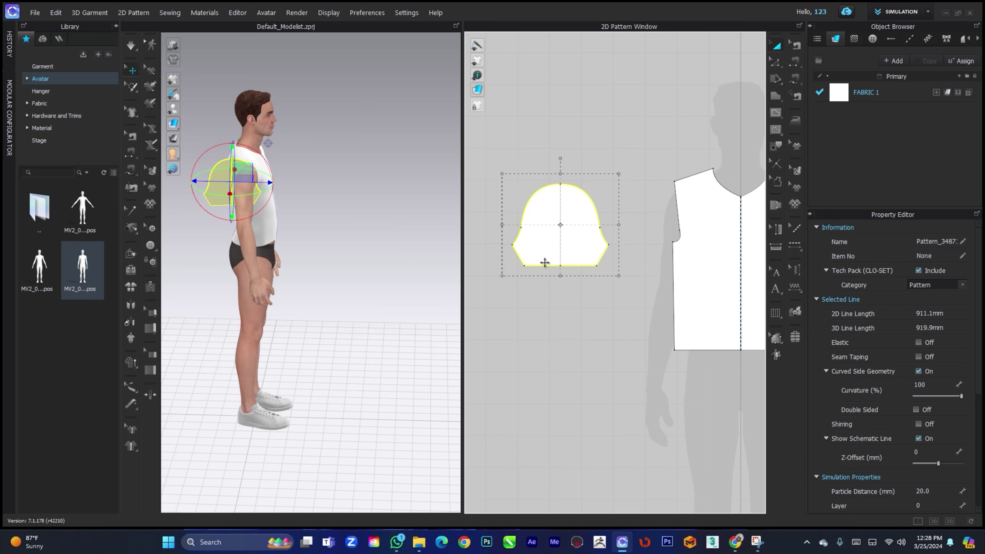
drag(561, 172, 561, 184)
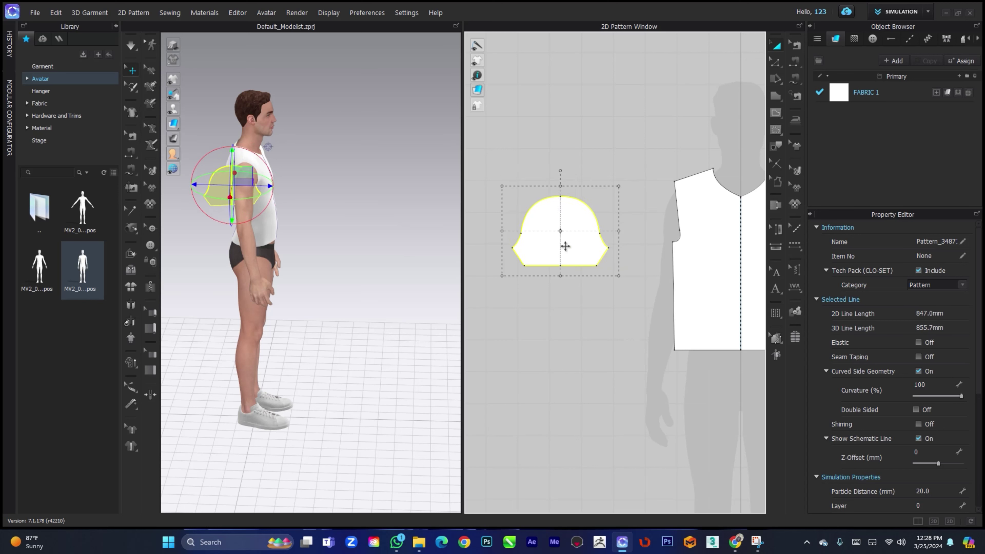
drag(563, 245, 617, 284)
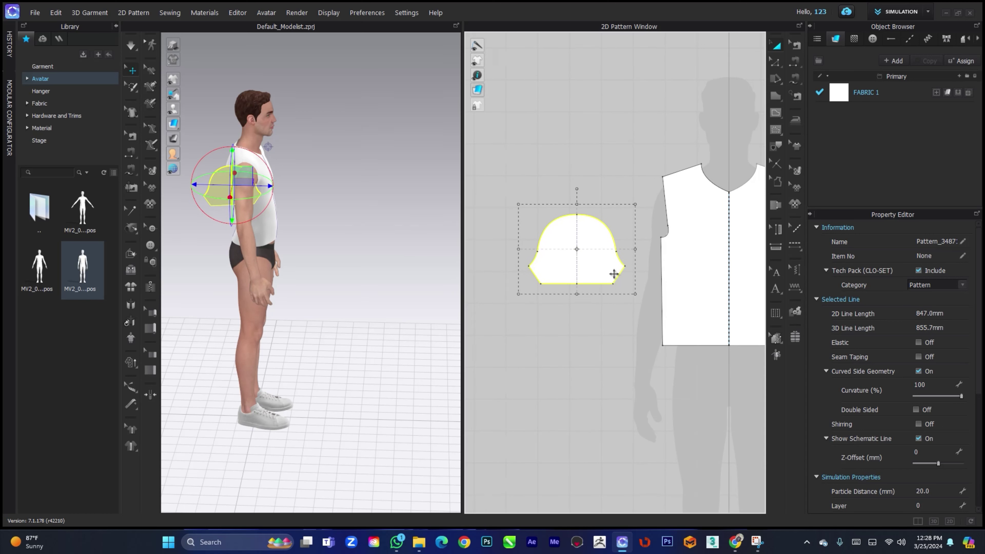
Step: Free-sew the front armhole, from underarm to shoulder, to the matching length of the sleeve's facing side and cap curve
click(795, 80)
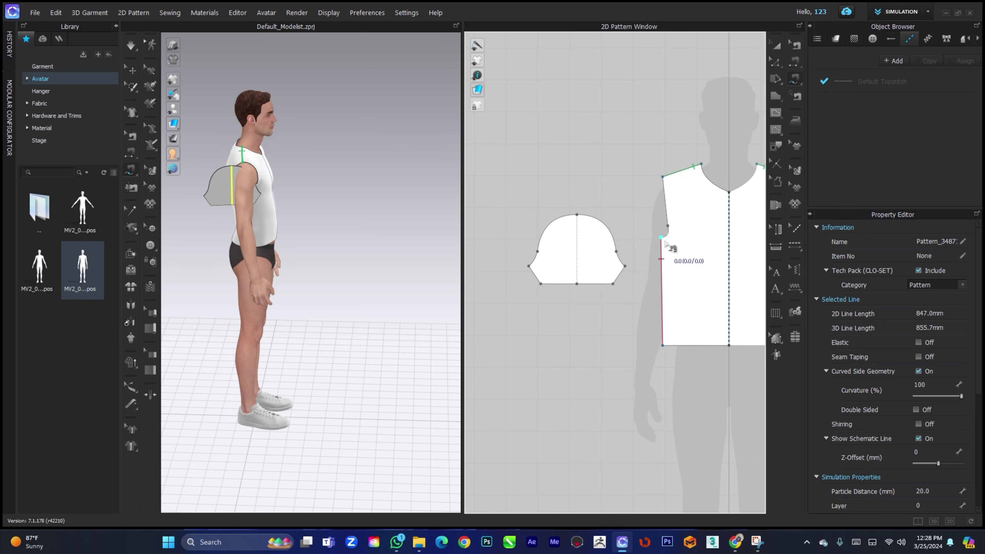
click(664, 241)
click(665, 181)
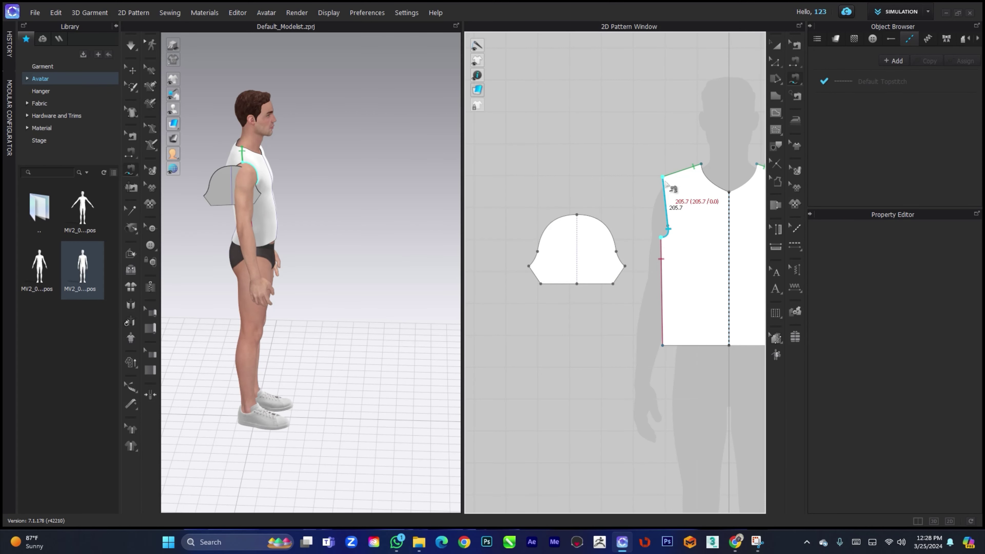
click(625, 265)
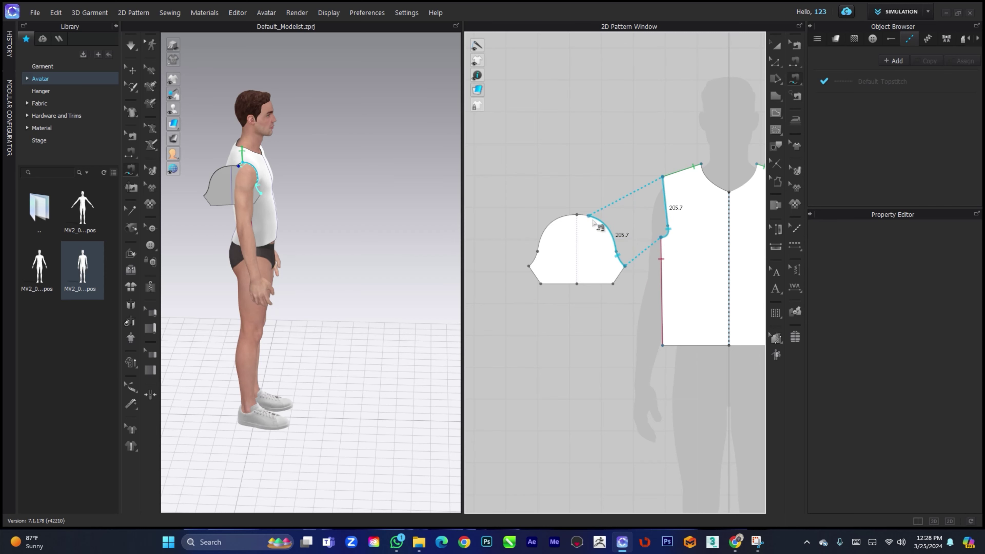
click(589, 217)
Step: Lower the sleeve cap's center point slightly and move the underarm and lower curve points on both sides inward
key(a)
click(586, 223)
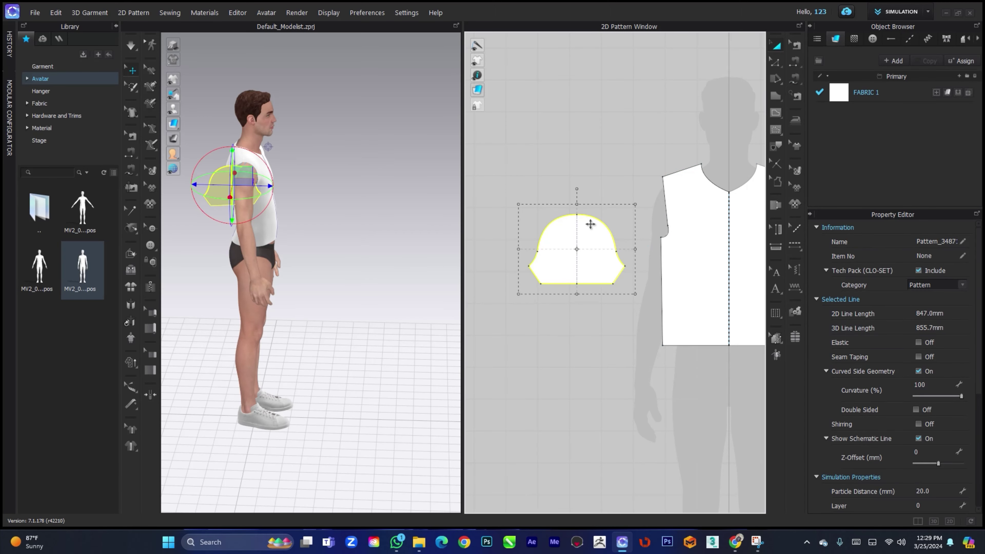
scroll(569, 245, up, 2)
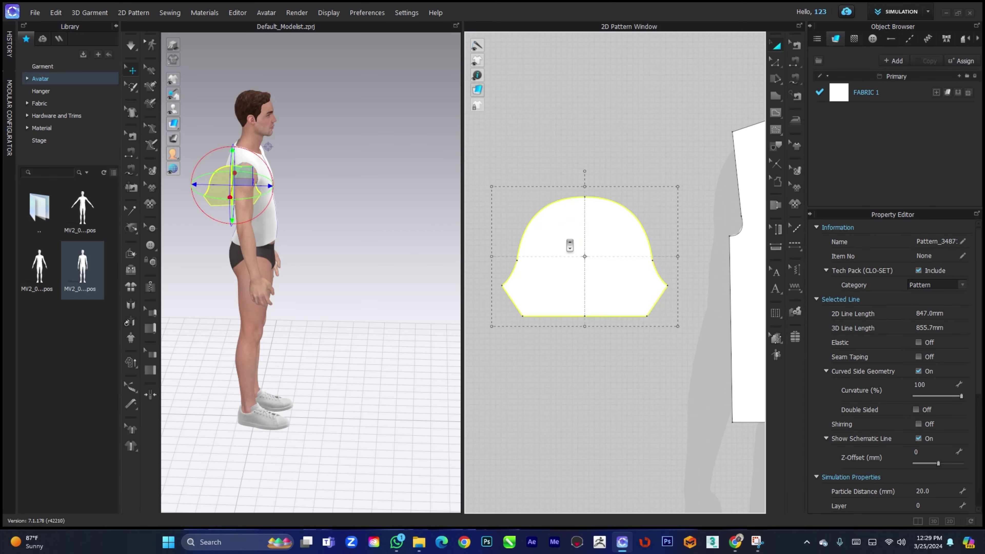
key(z)
click(585, 197)
drag(585, 198, 585, 207)
drag(680, 237, 659, 293)
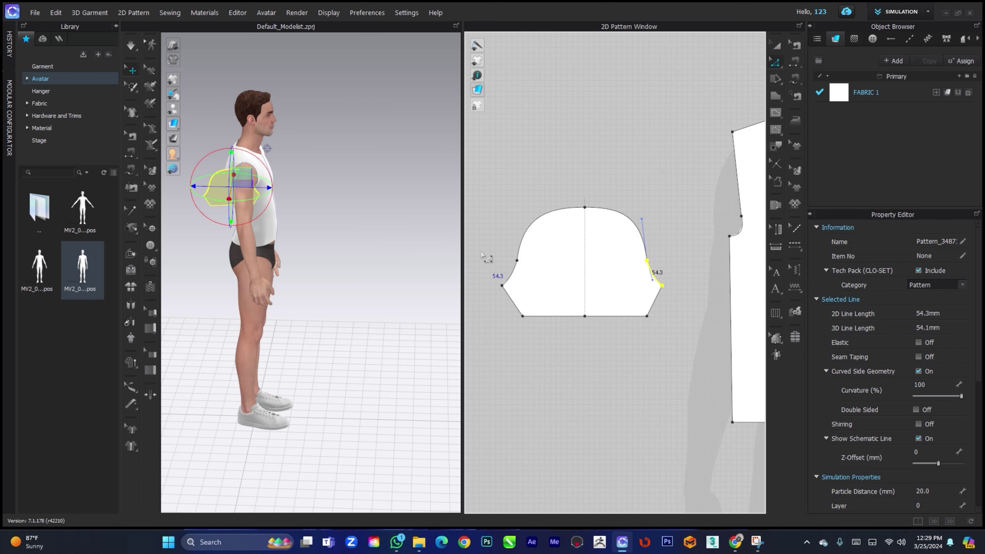
drag(481, 247, 528, 298)
drag(584, 208, 585, 205)
Step: Adjust the curve handles on both sides of the sleeve cap's center point to give the crown a rounder shape
click(617, 205)
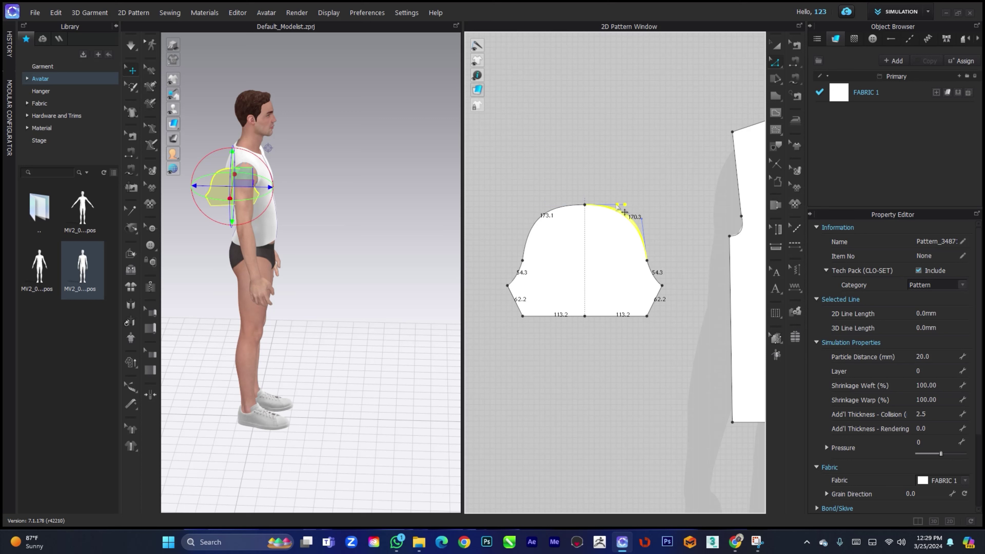
click(585, 205)
drag(545, 205, 561, 206)
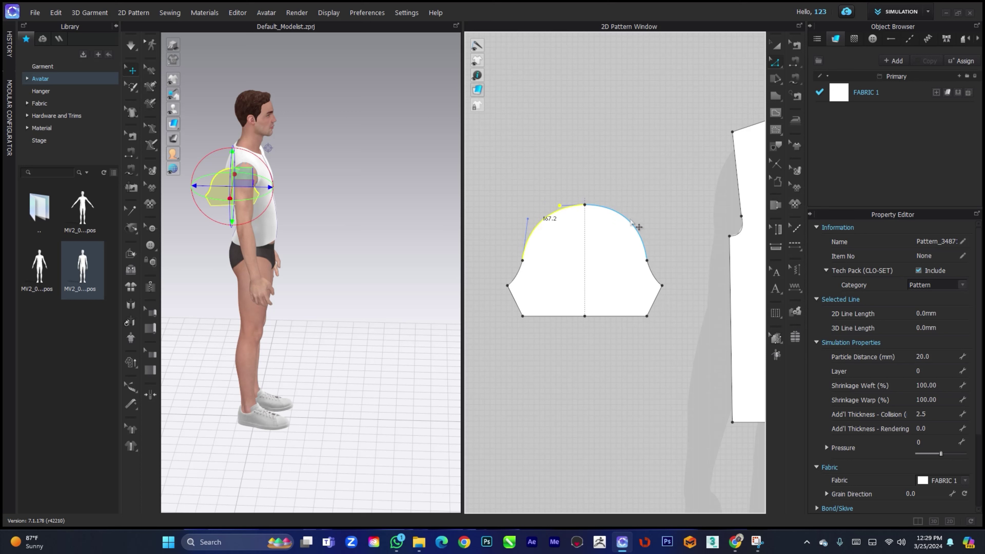
click(635, 199)
Step: Extend the front armhole seam on the sleeve cap so that it ends at the cap's center point
click(795, 83)
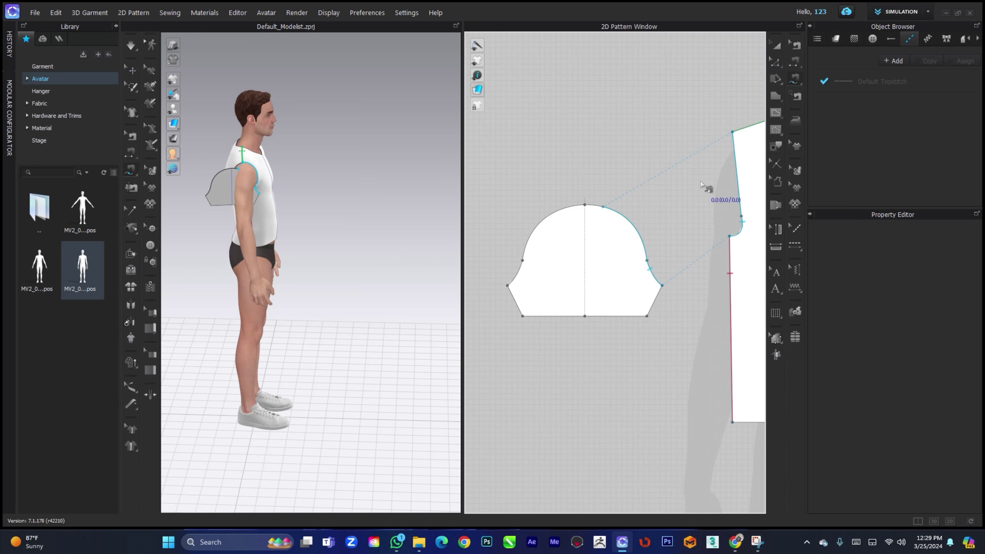
middle_drag(717, 141, 703, 166)
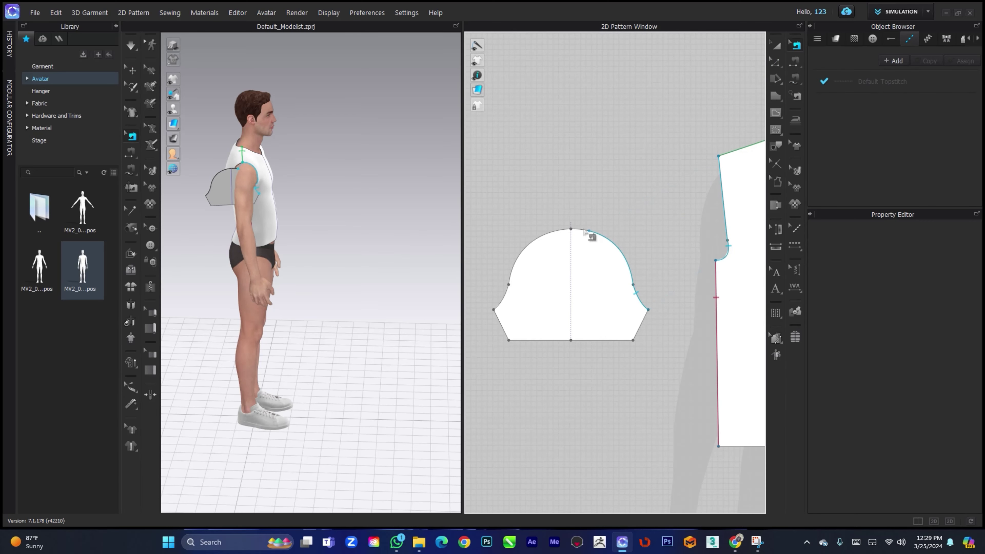
drag(589, 231, 571, 228)
Step: Free-sew the sleeve's unsewn cap half, from underarm to center point, to the back bodice's outer armhole
click(796, 78)
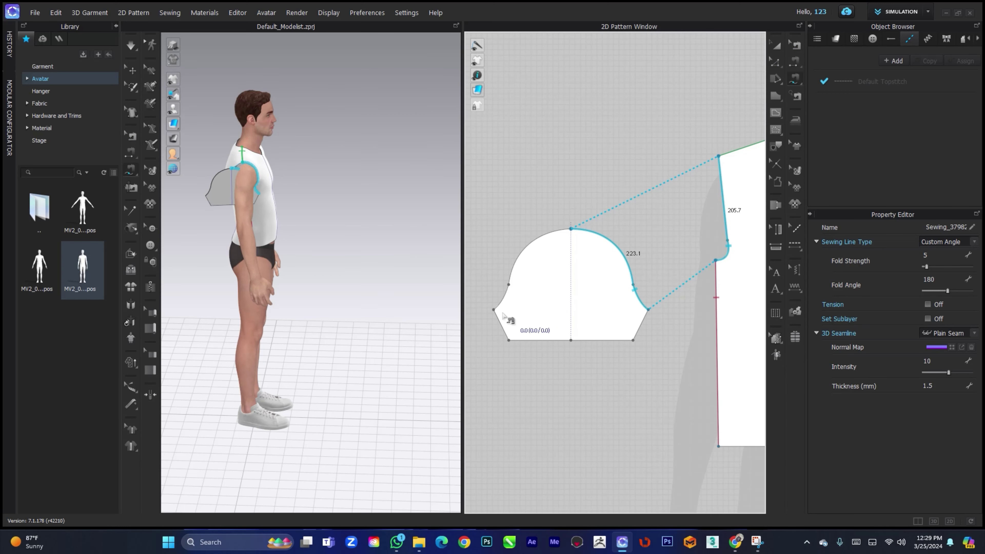
scroll(494, 311, down, 2)
click(494, 310)
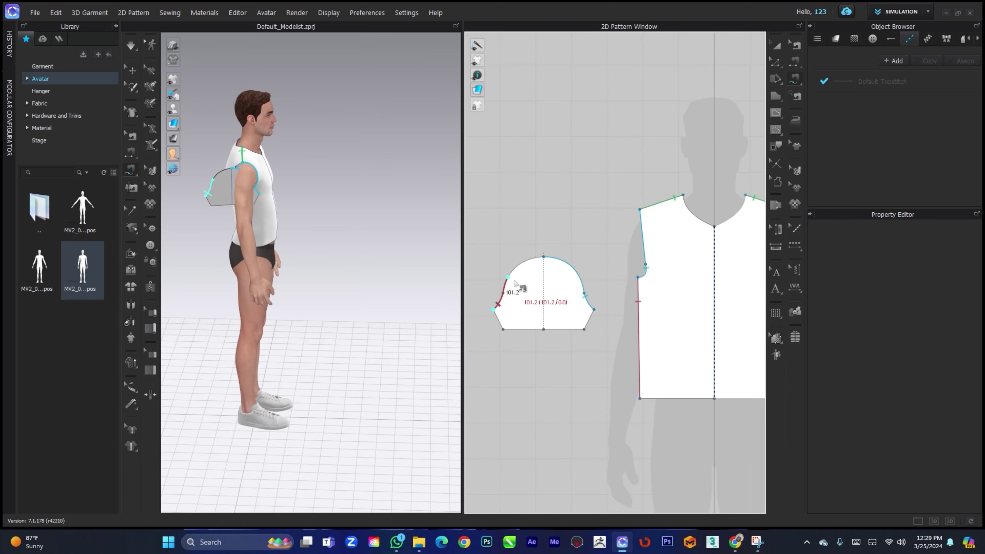
scroll(549, 298, down, 2)
click(519, 303)
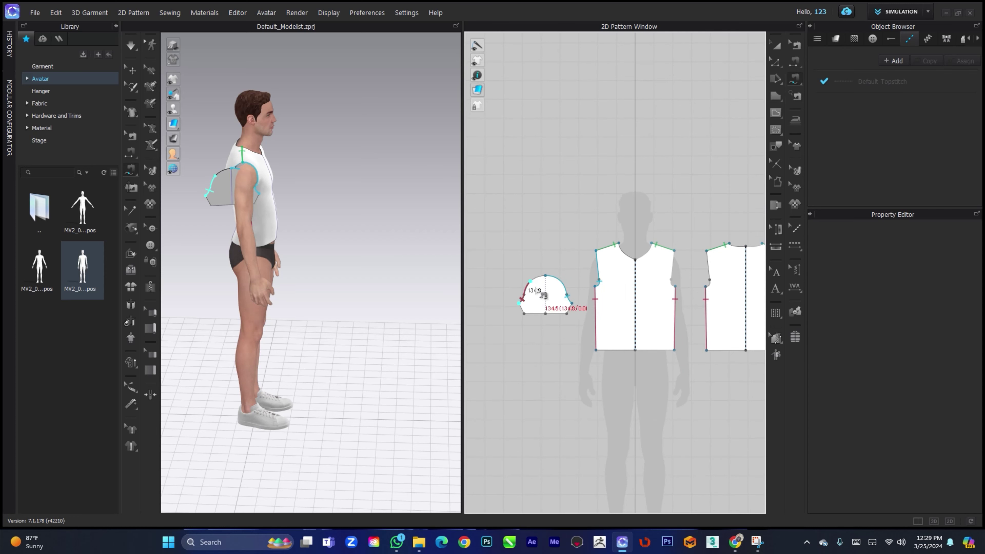
click(546, 275)
middle_drag(576, 292, 499, 291)
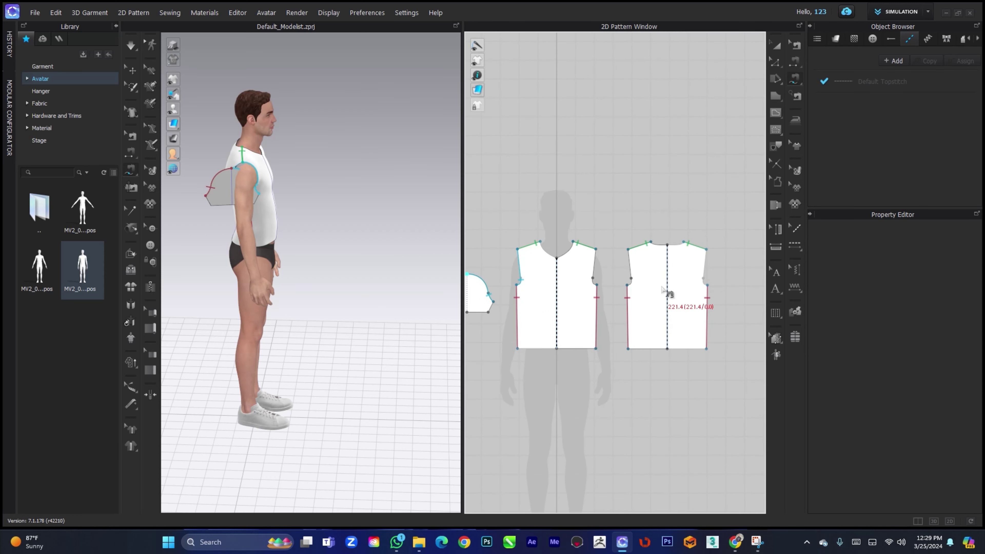
click(707, 286)
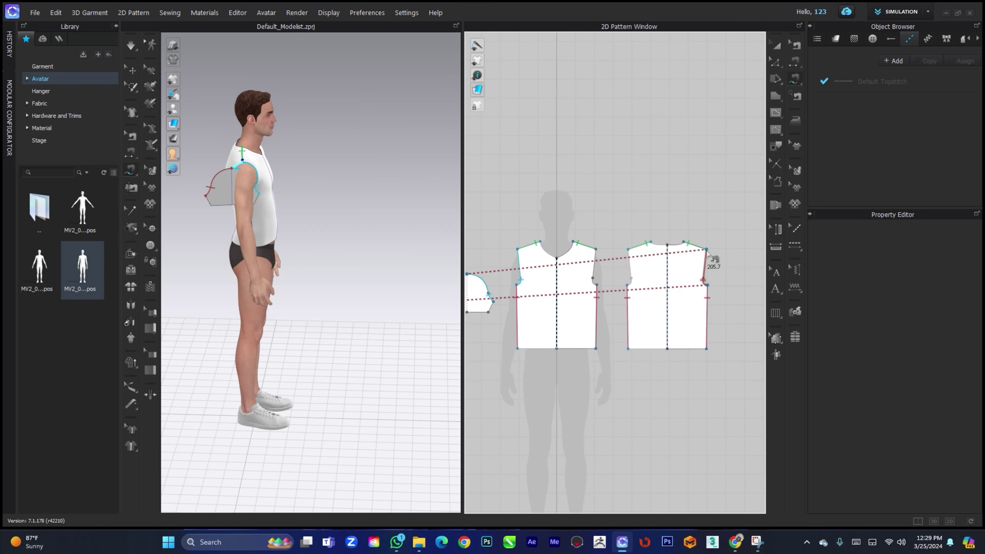
click(705, 249)
Step: Simulate the garment to drape the attached sleeve onto the arm, and tug the sleeve into place
right_drag(287, 191, 220, 194)
key(space)
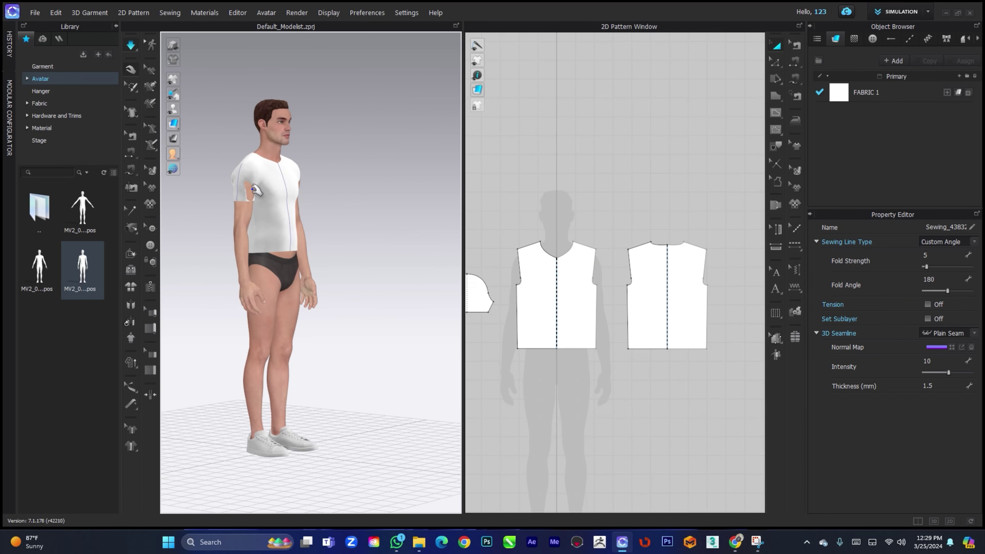
click(248, 190)
click(246, 196)
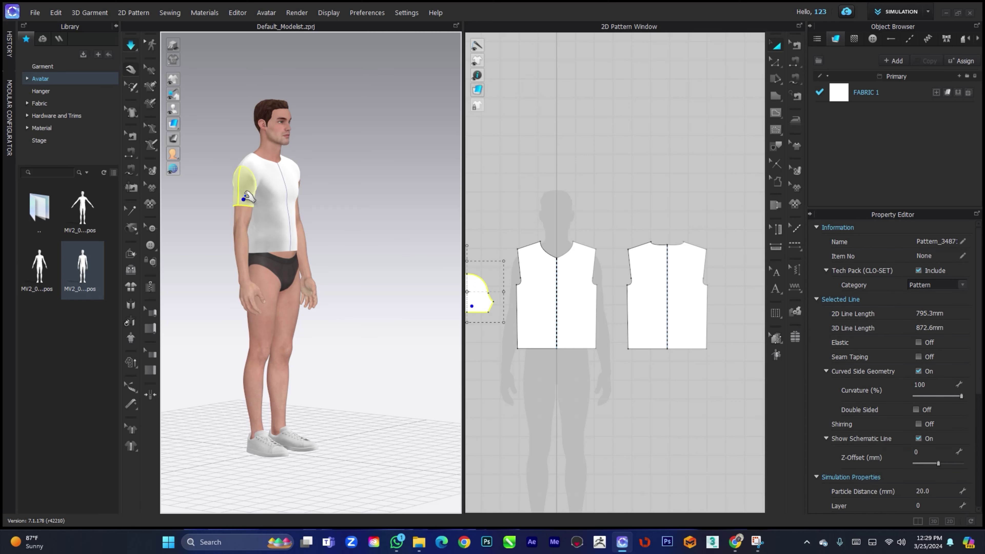
Step: Sew the sleeve's two short slanted underarm edges together
right_drag(249, 197, 372, 264)
right_drag(549, 253, 660, 228)
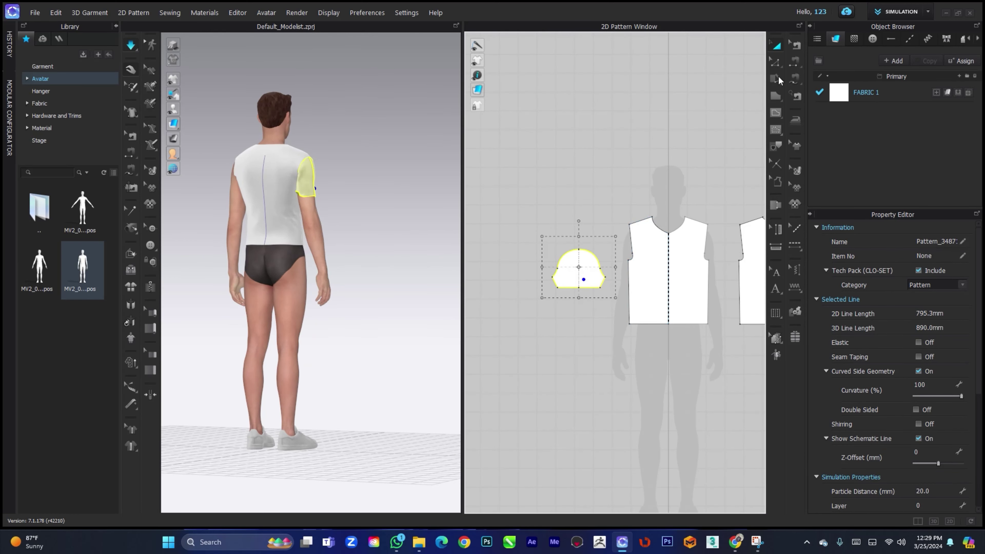
click(795, 61)
scroll(551, 277, up, 5)
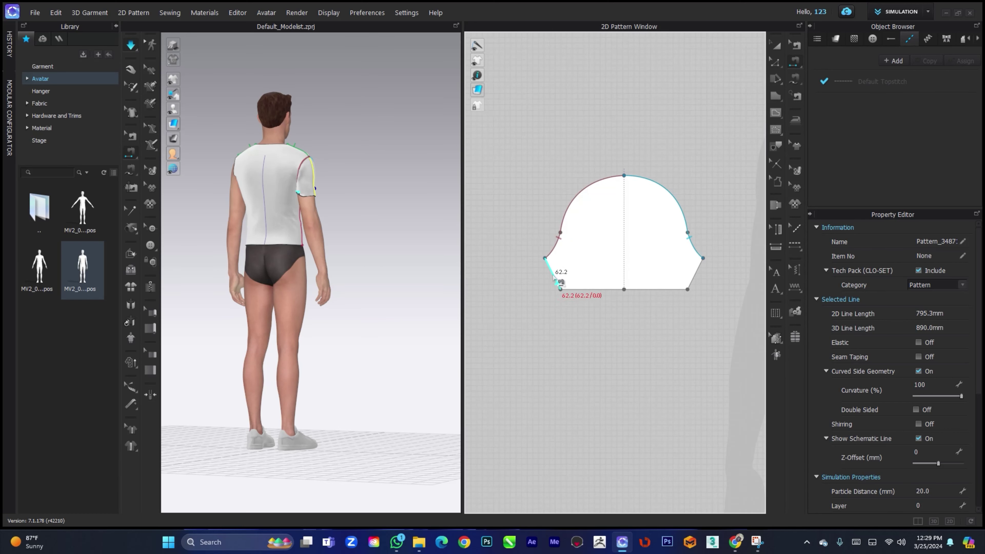
click(554, 276)
click(695, 273)
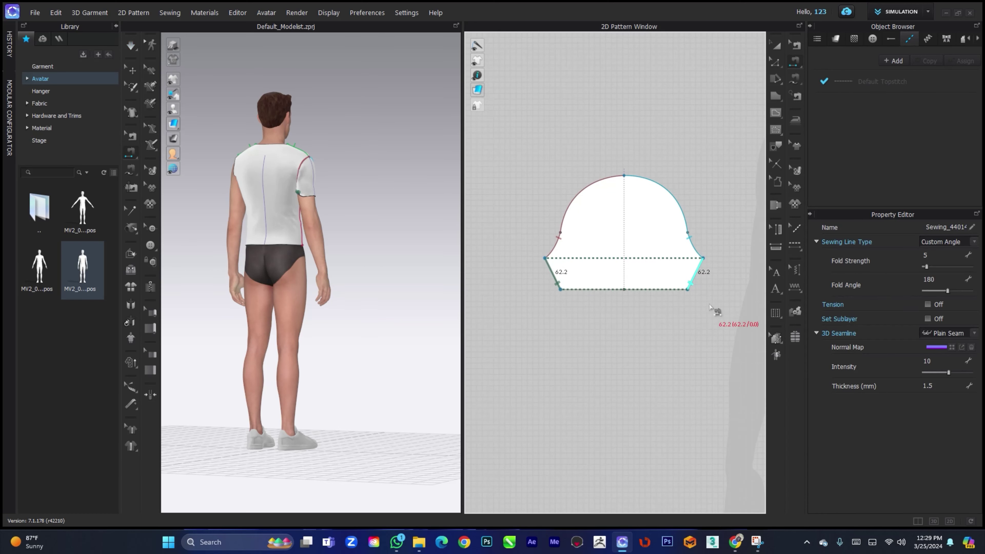
Step: Simulate the garment to close the sleeve around the arm, and view the avatar from the front
click(794, 45)
key(space)
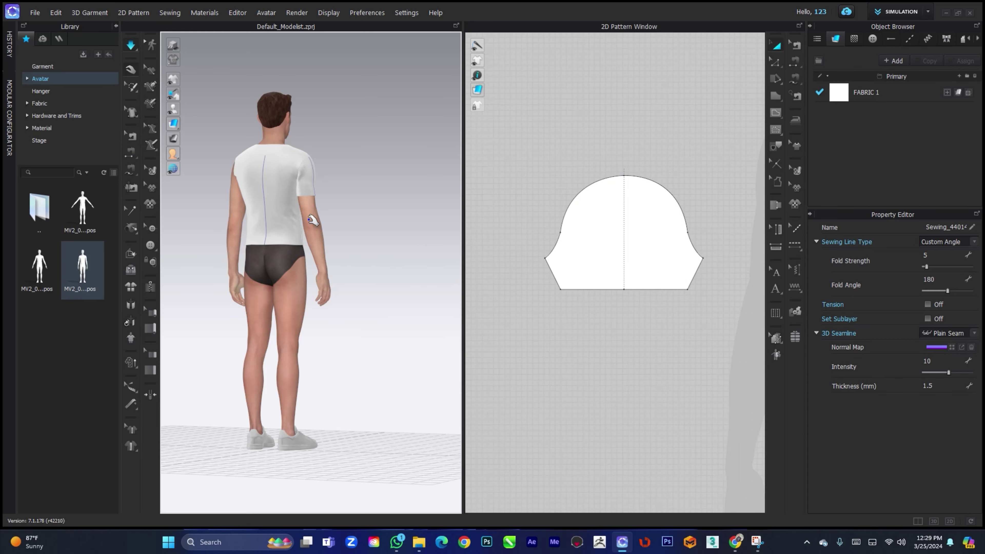
right_drag(319, 232, 201, 236)
key(2)
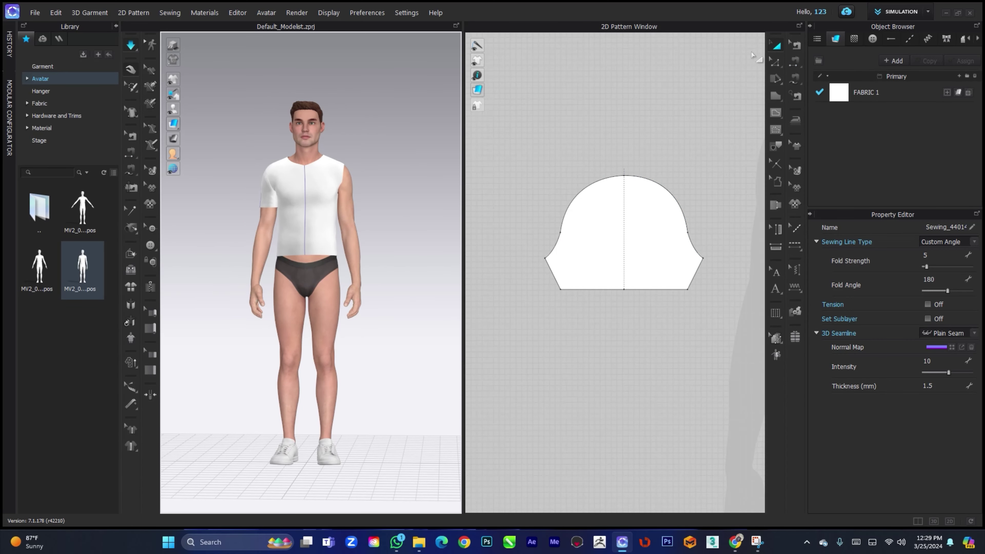
Step: Copy the finished sleeve and paste a linked mirrored copy with its sewing beyond the back bodice for the other arm
click(627, 247)
scroll(624, 250, down, 5)
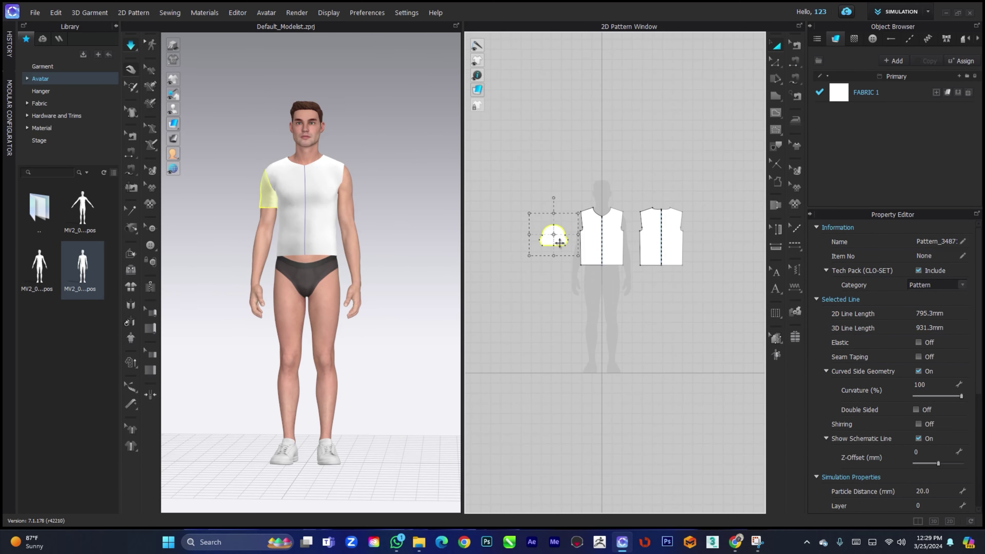
key(ctrl+c)
key(ctrl+v)
click(715, 245)
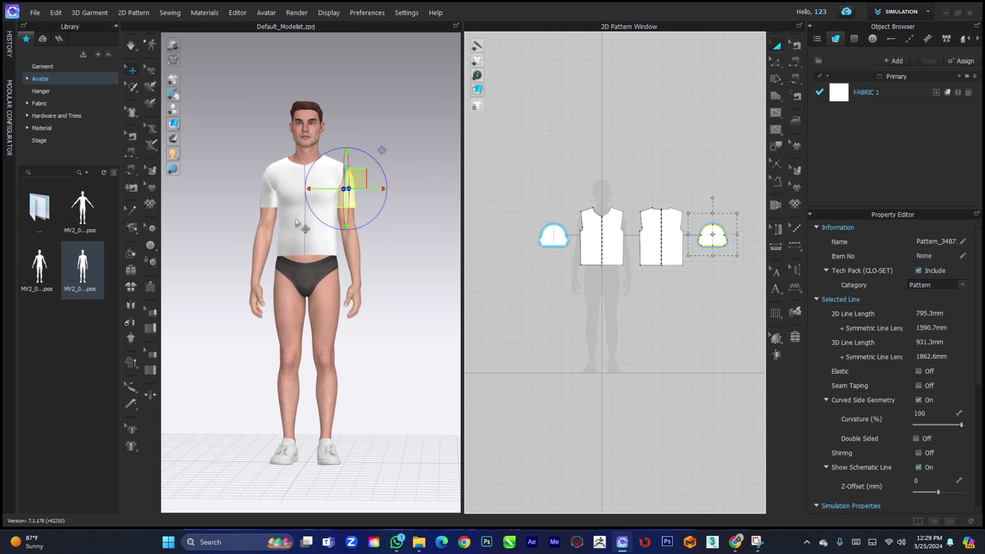
Step: Simulate the garment to pull the second sleeve onto its armhole
right_drag(294, 220, 189, 255)
click(396, 270)
scroll(255, 241, up, 3)
right_drag(255, 242, 321, 251)
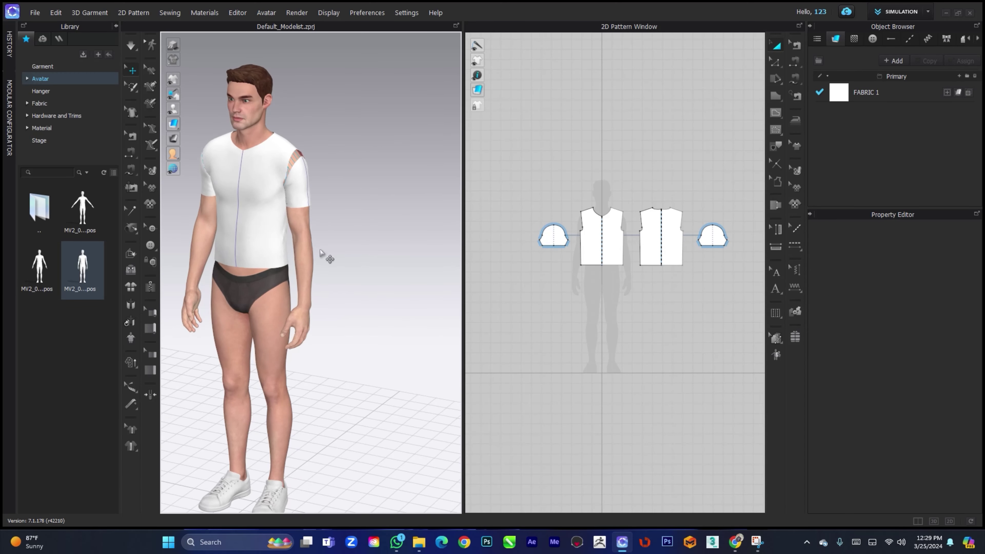
middle_drag(329, 252, 404, 257)
key(space)
Step: Tug the draped garment at the upper chest, both sleeve hems and the front hem to settle the fit
right_drag(297, 305, 354, 269)
drag(341, 269, 357, 337)
right_drag(355, 225, 346, 227)
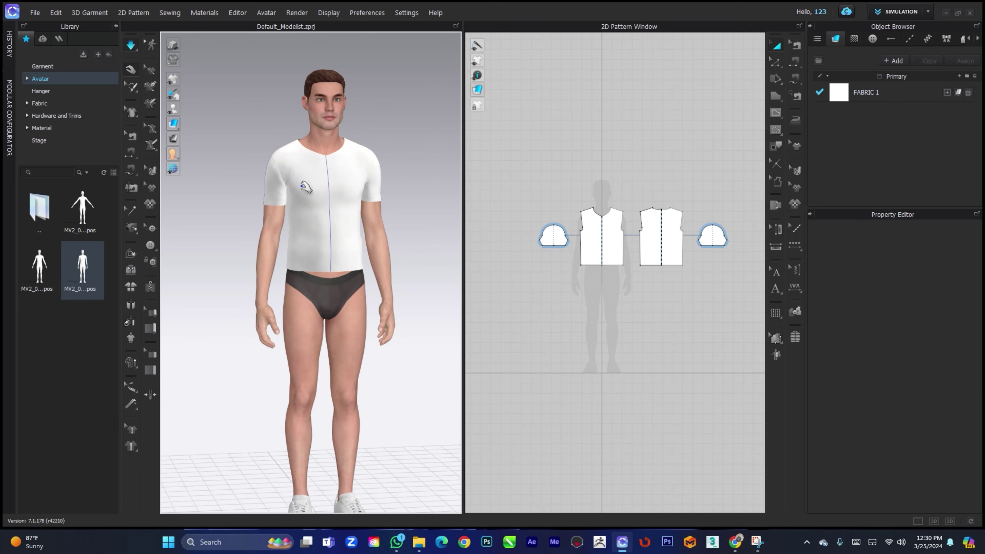
drag(297, 181, 310, 156)
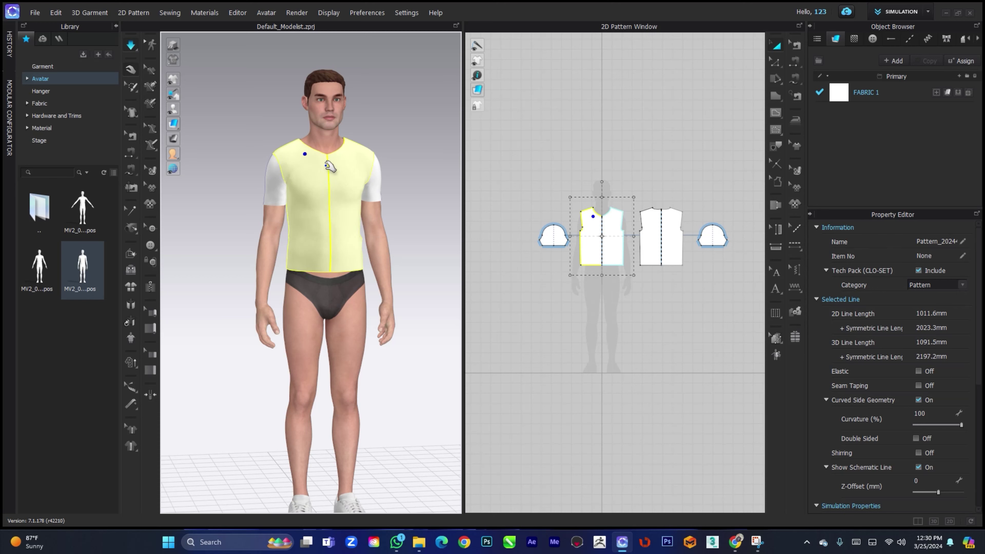
right_drag(282, 212, 453, 232)
middle_drag(444, 238, 378, 233)
click(311, 190)
click(297, 197)
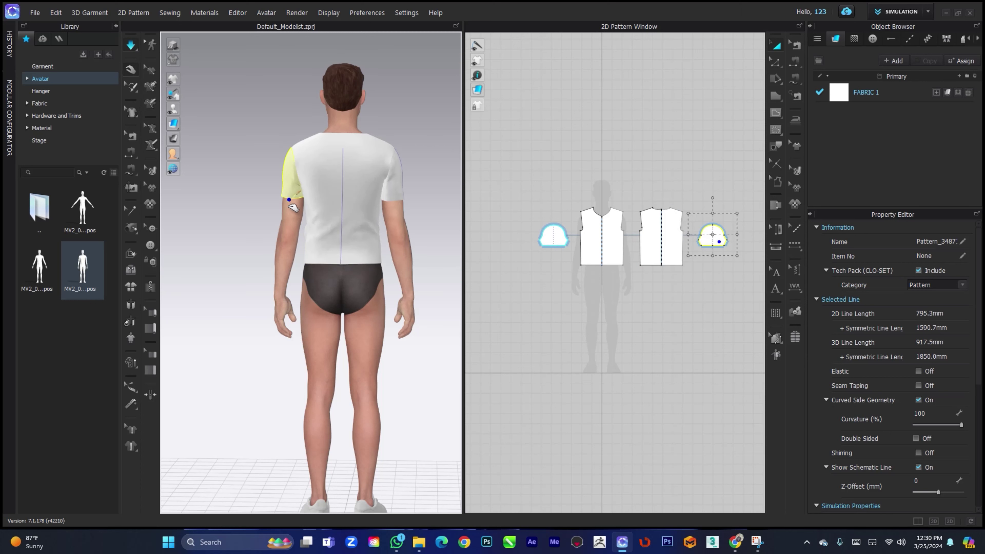
click(390, 198)
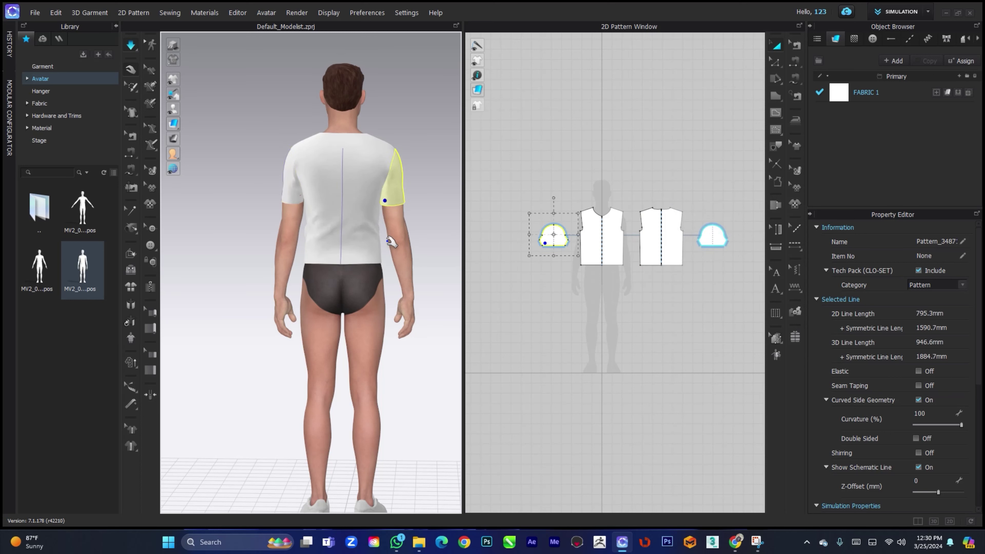
right_drag(392, 233, 327, 233)
click(323, 268)
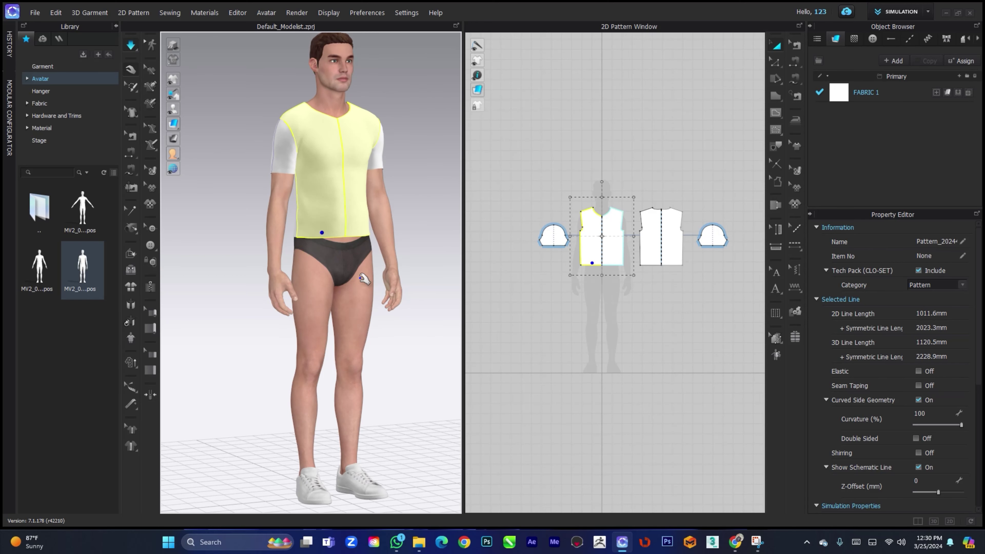
Step: Offset the front bodice's neckline curve inward as an internal line at a distance of 28 mm
click(559, 292)
scroll(598, 225, up, 10)
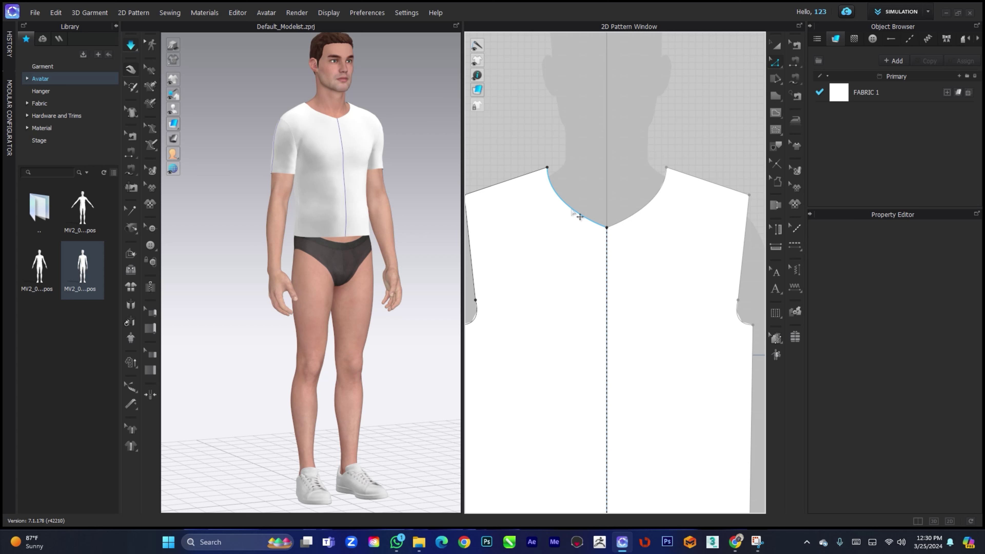
click(579, 216)
right_click(570, 209)
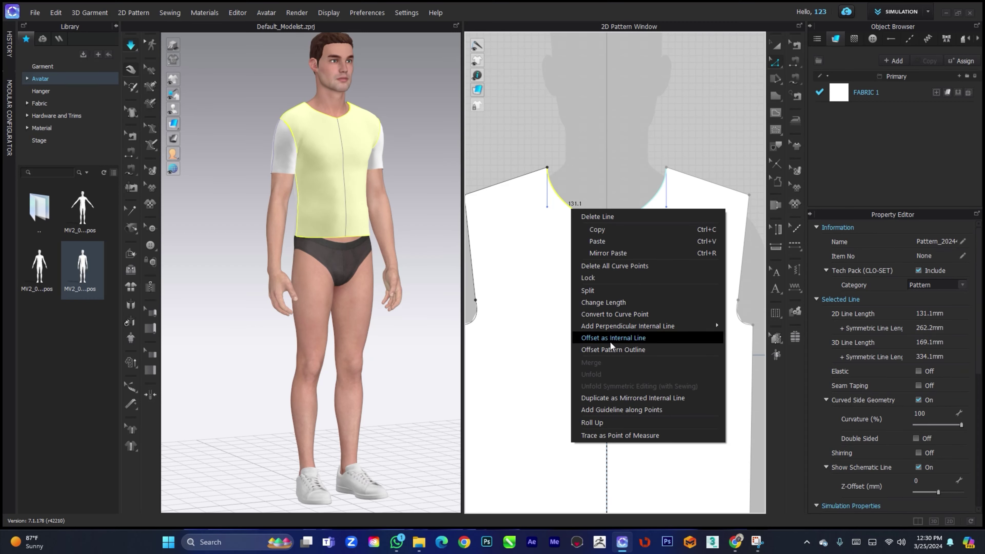
click(622, 338)
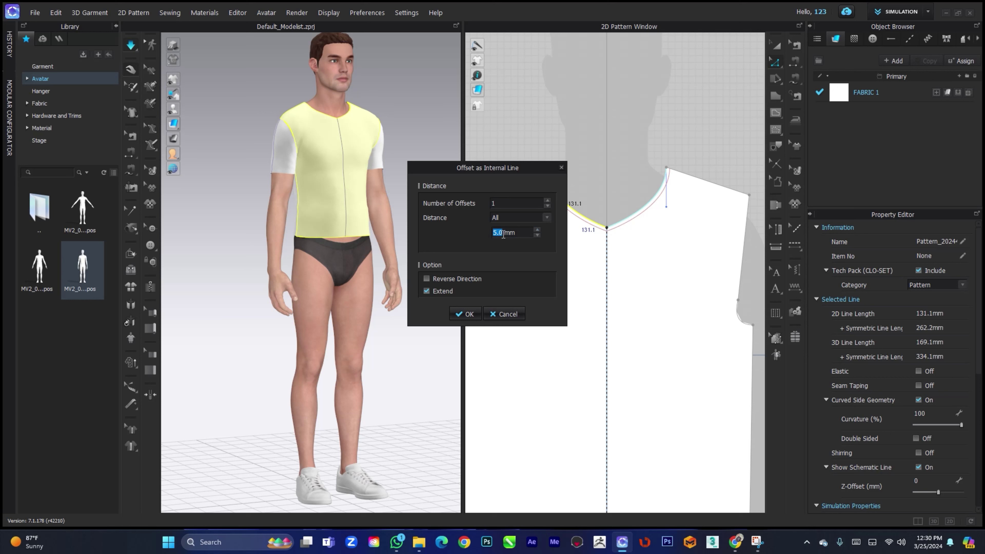
click(538, 230)
click(538, 229)
click(538, 230)
click(538, 229)
click(538, 229)
click(537, 230)
click(538, 229)
click(538, 229)
scroll(537, 233, up, 9)
scroll(538, 232, up, 5)
scroll(538, 232, up, 1)
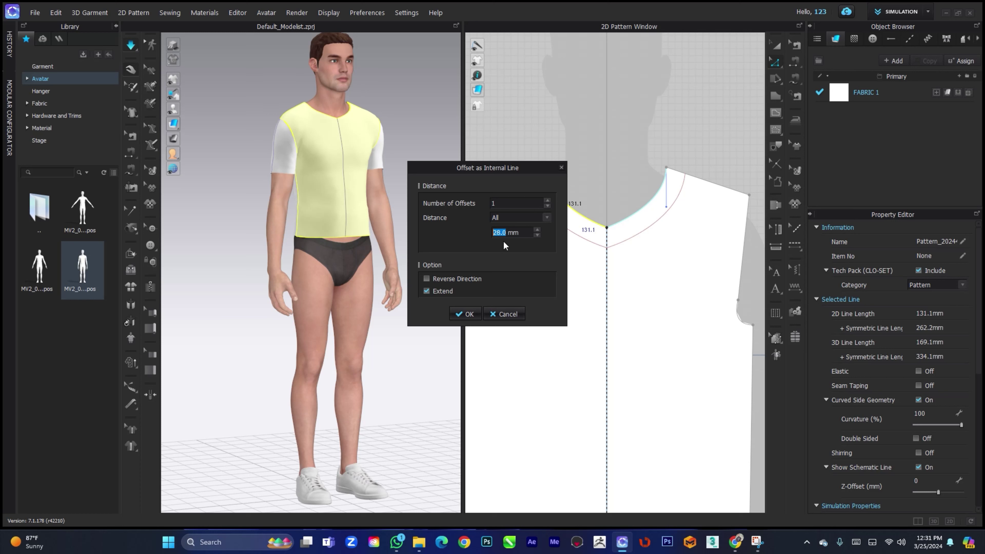
click(467, 313)
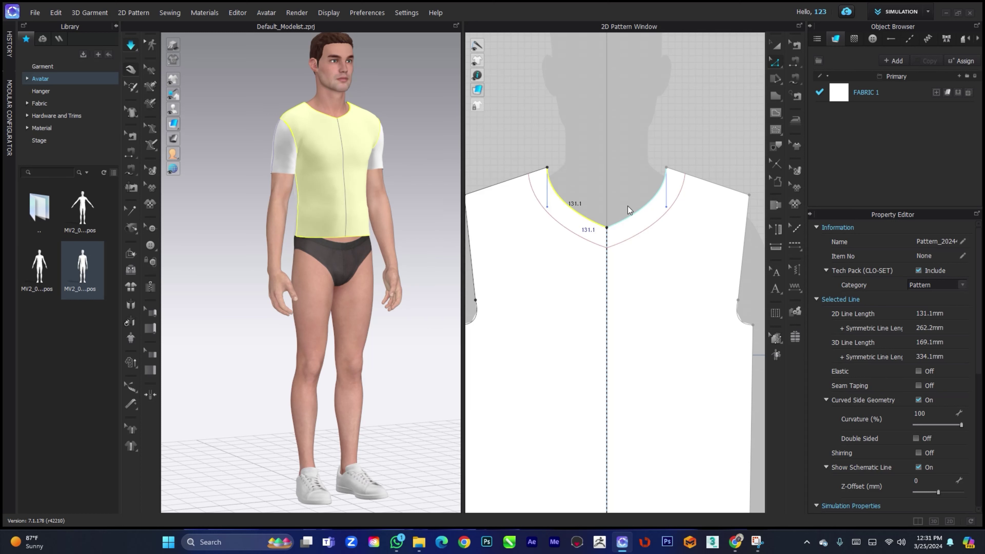
right_drag(331, 178, 326, 202)
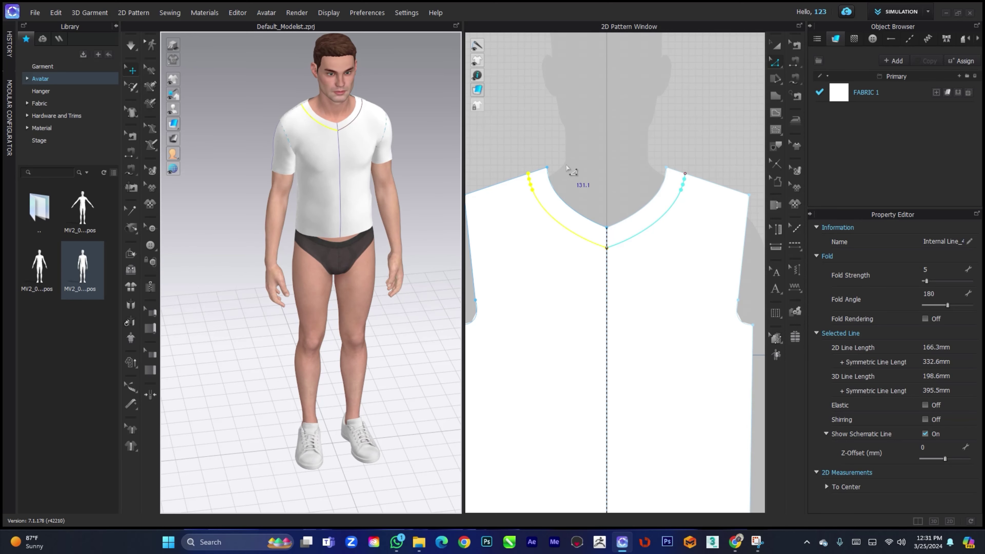
Step: Offset the back bodice's neckline curve as a single internal line with a 28 mm distance
scroll(572, 172, down, 3)
middle_drag(636, 172, 409, 163)
click(615, 173)
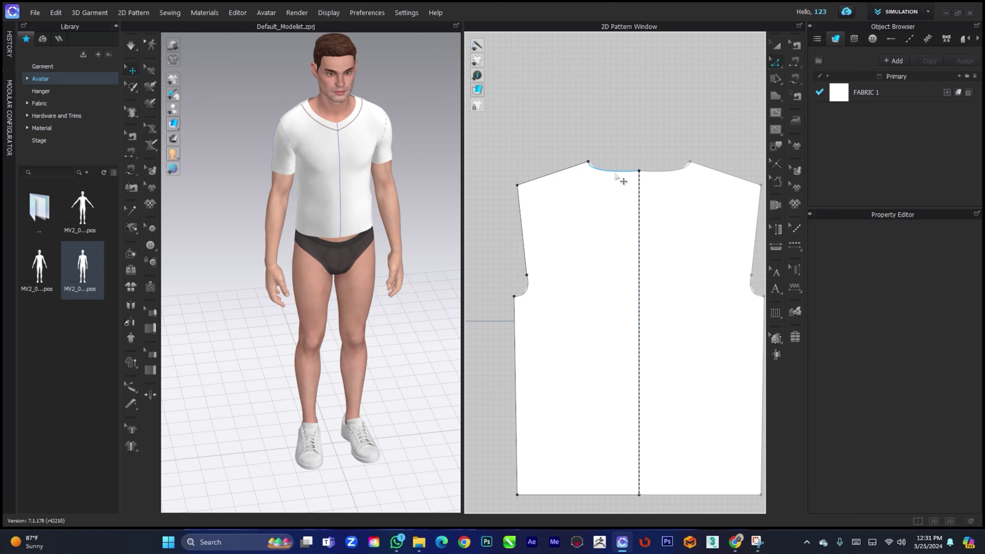
click(662, 171)
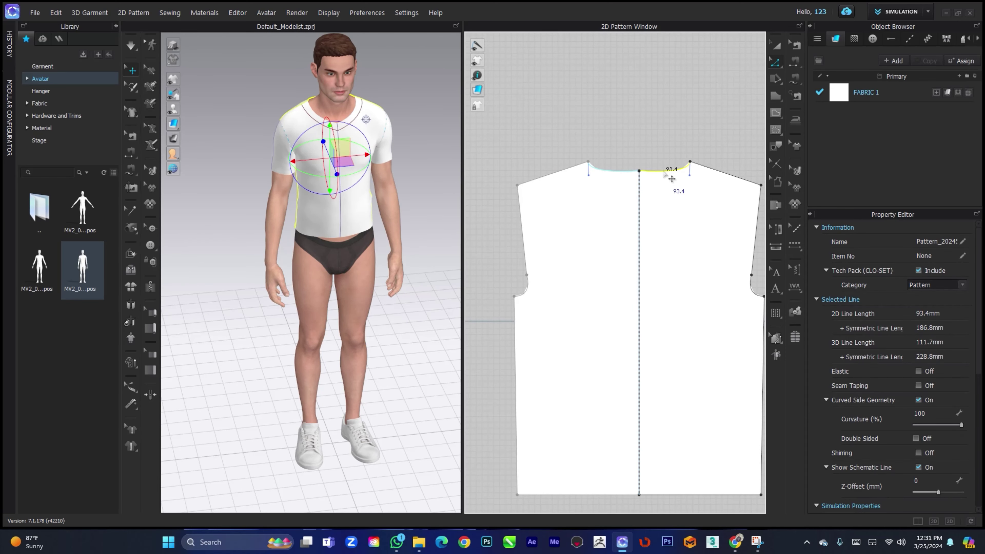
right_click(663, 171)
click(705, 299)
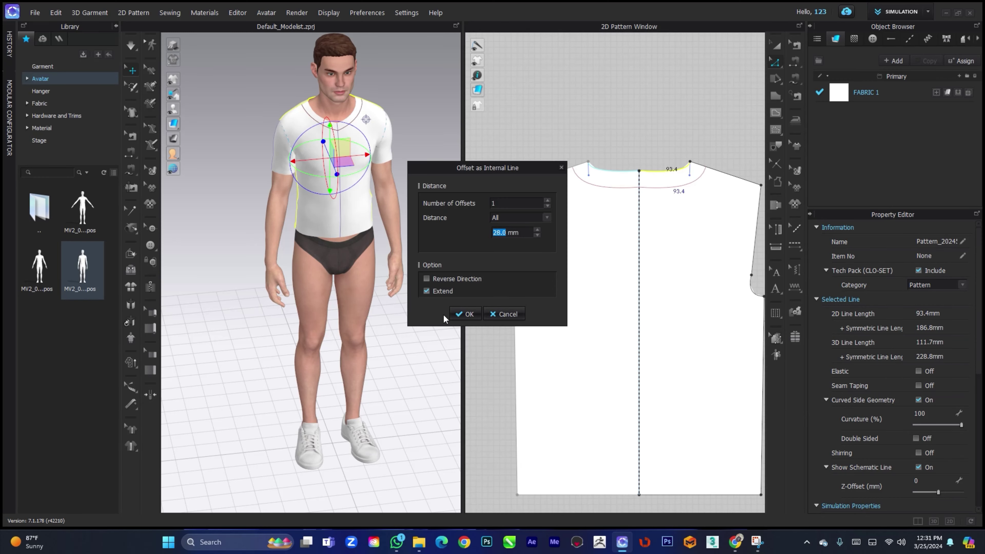
click(465, 314)
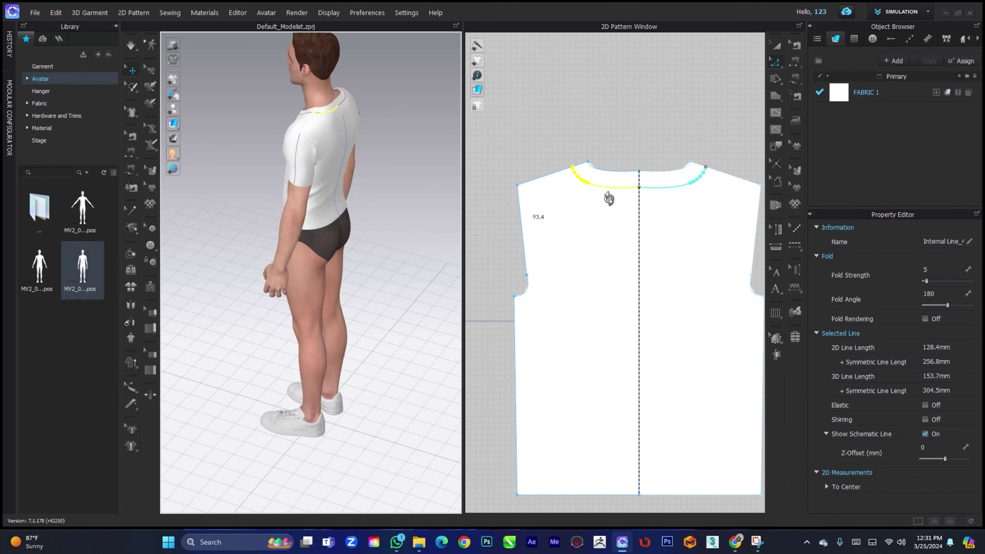
right_drag(609, 198, 745, 181)
click(630, 132)
Step: Offset the back bodice's bottom edge as an internal line, using a smaller distance than for the necklines
click(781, 50)
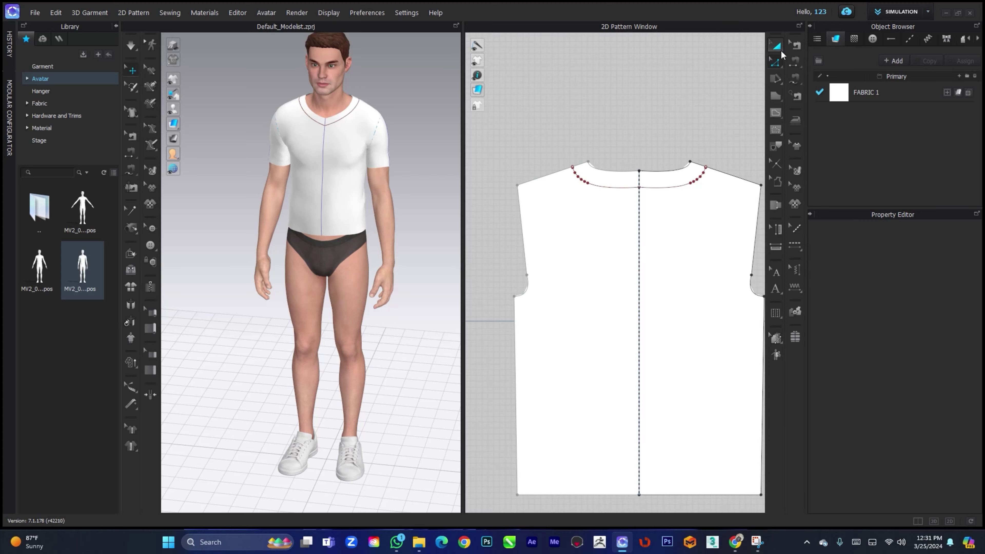
mouse_move(297, 134)
right_down()
mouse_move(606, 131)
mouse_move(244, 136)
mouse_move(362, 124)
mouse_move(267, 129)
mouse_move(278, 131)
right_up()
scroll(555, 250, down, 3)
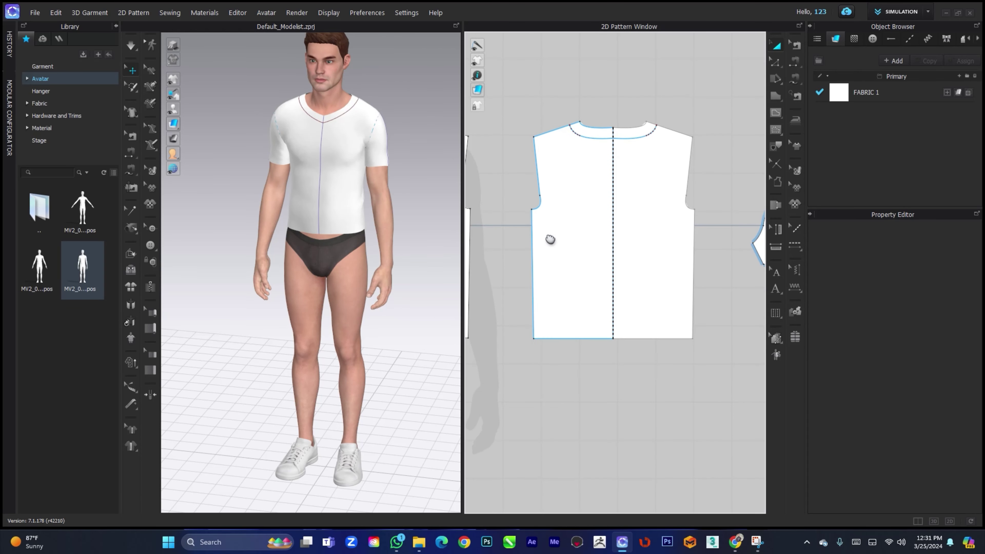
click(579, 338)
right_click(580, 337)
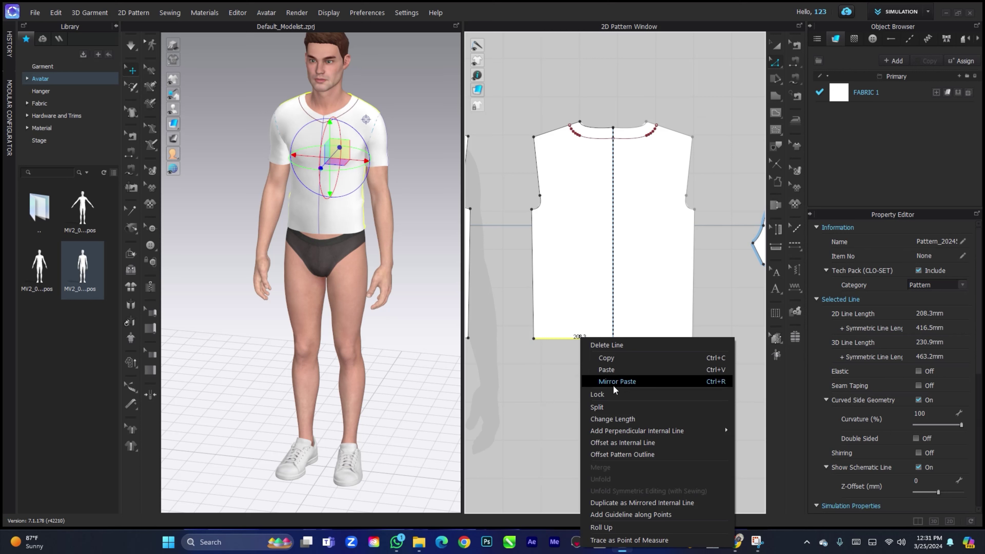
click(634, 443)
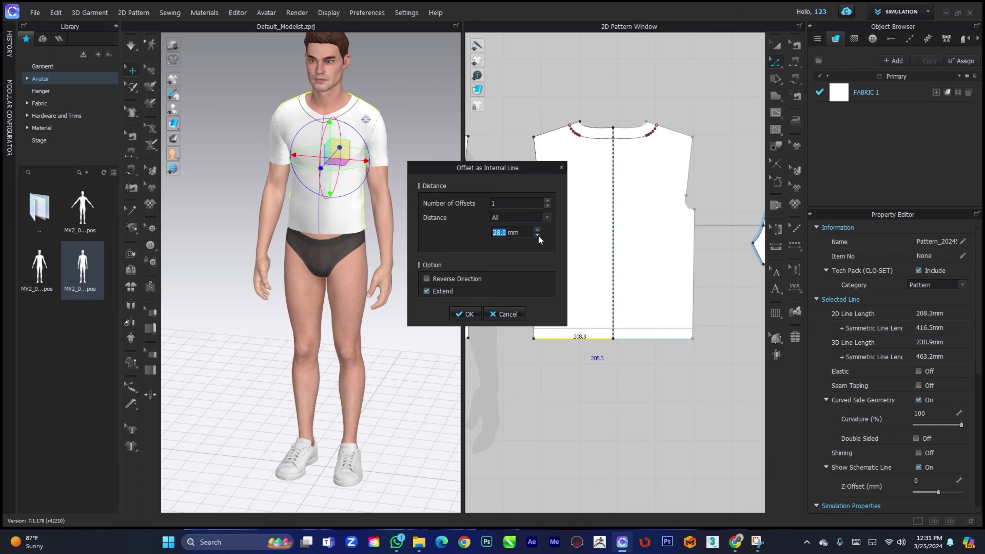
click(537, 234)
click(537, 234)
click(538, 235)
click(538, 234)
click(538, 235)
click(465, 315)
scroll(682, 322, up, 3)
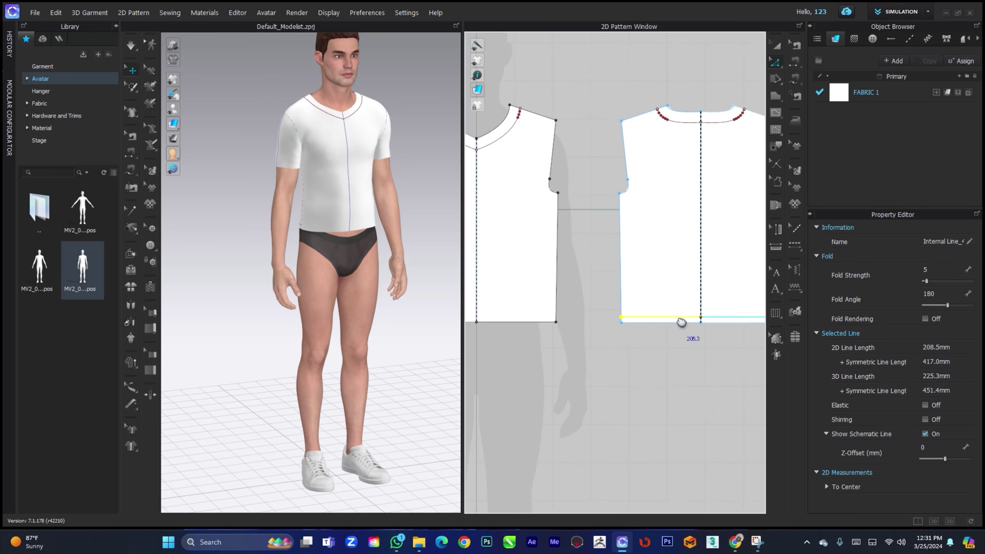
Step: Offset the front bodice's bottom edge as an internal line at the same distance as the back hem
click(568, 320)
right_click(563, 319)
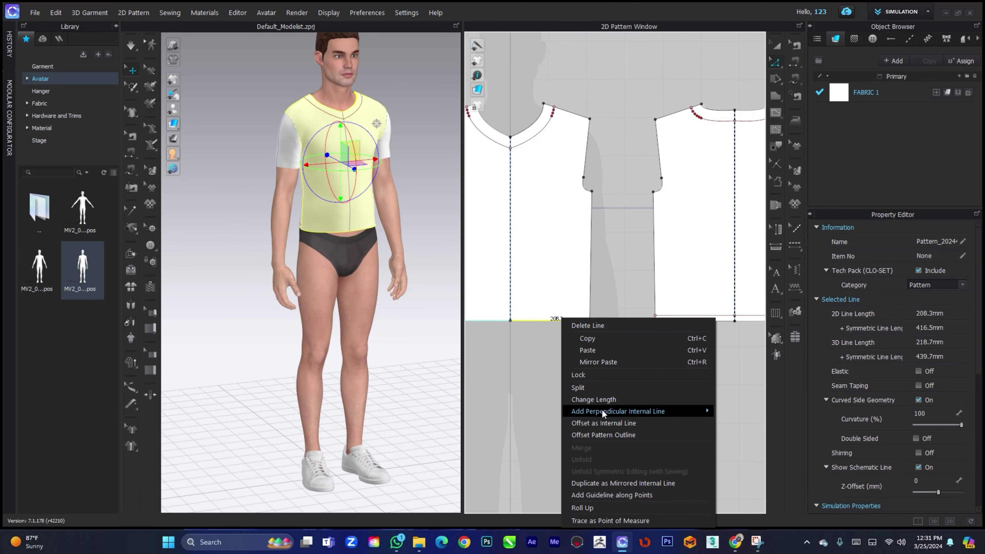
click(605, 423)
click(465, 315)
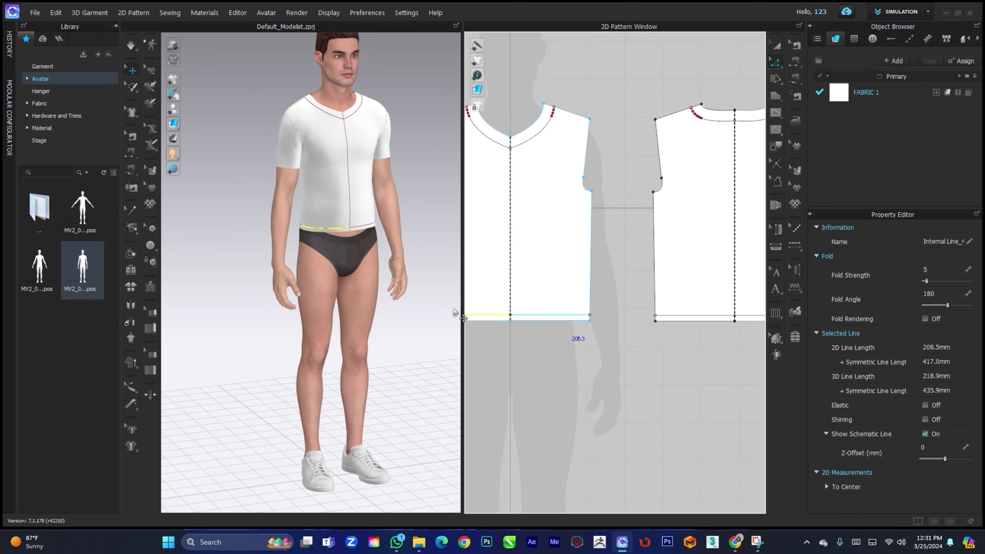
Step: Offset both halves of the sleeve's bottom edge together as an internal line at 18 mm
right_drag(458, 310, 559, 294)
scroll(662, 285, down, 3)
middle_drag(671, 283, 495, 282)
click(675, 259)
right_click(677, 259)
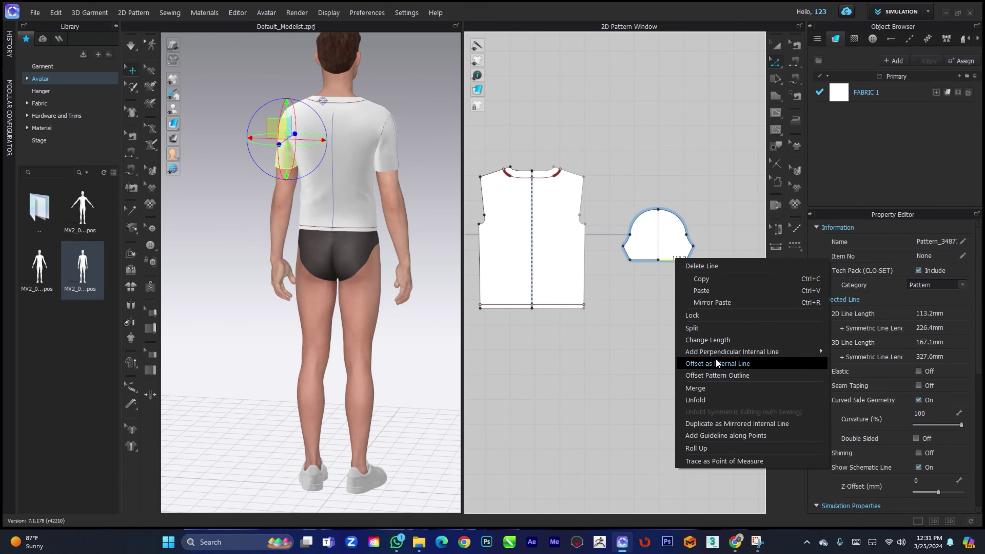
click(644, 265)
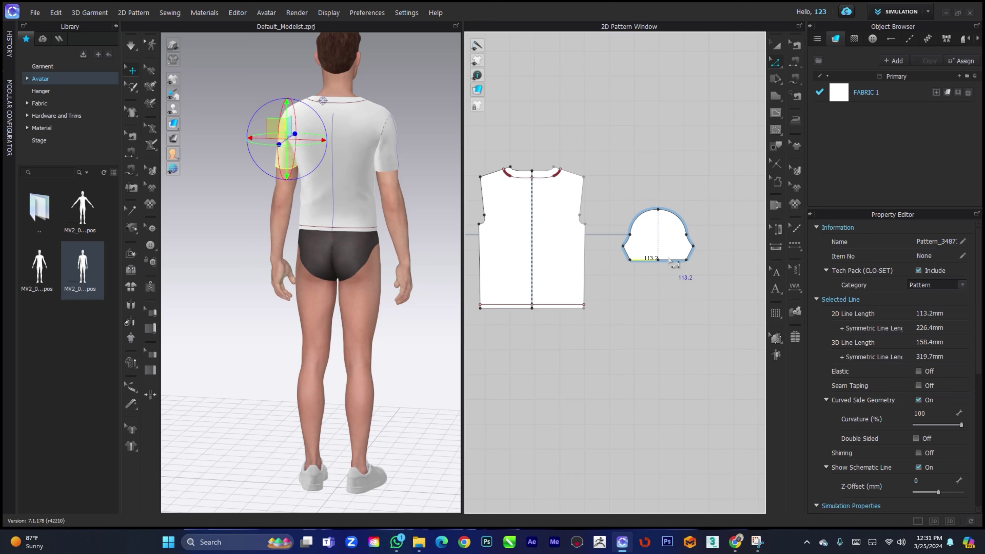
right_click(670, 263)
click(732, 346)
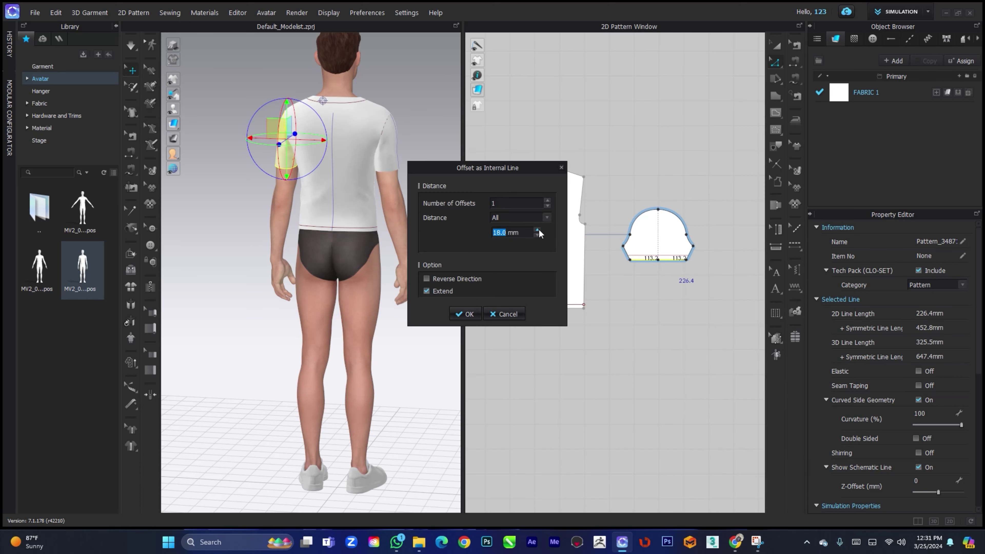
click(465, 314)
right_drag(257, 237, 532, 240)
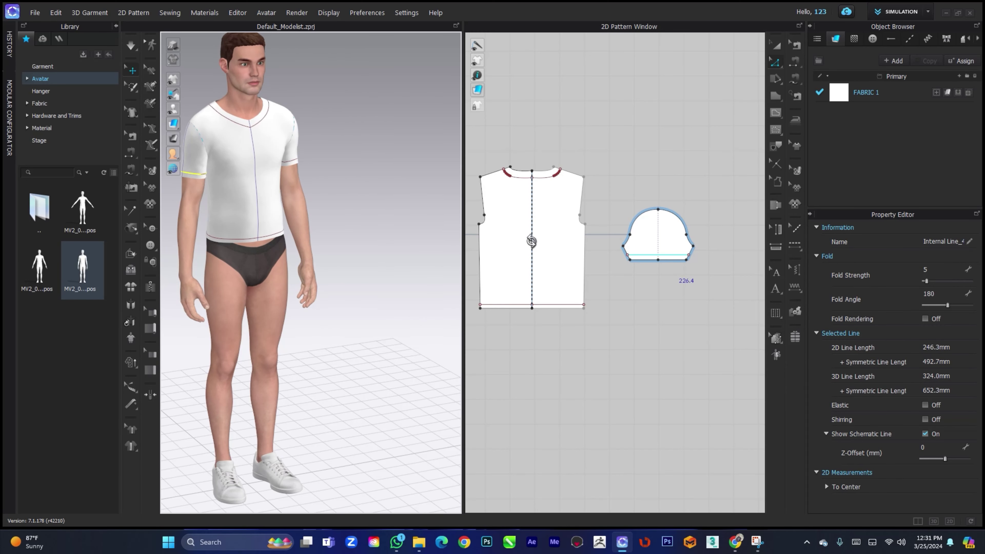
Step: Simulate the garment, tugging the front hem and upper chest to settle the drape, and view the avatar from the front
click(776, 46)
middle_drag(683, 195, 703, 197)
right_drag(702, 197, 712, 198)
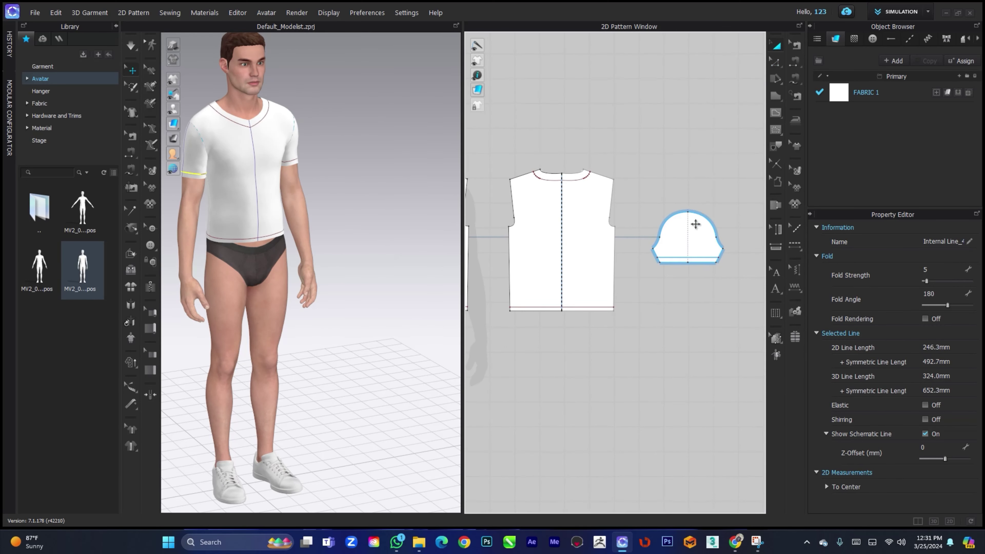
middle_drag(673, 248, 734, 263)
scroll(701, 249, down, 2)
middle_drag(575, 268, 633, 269)
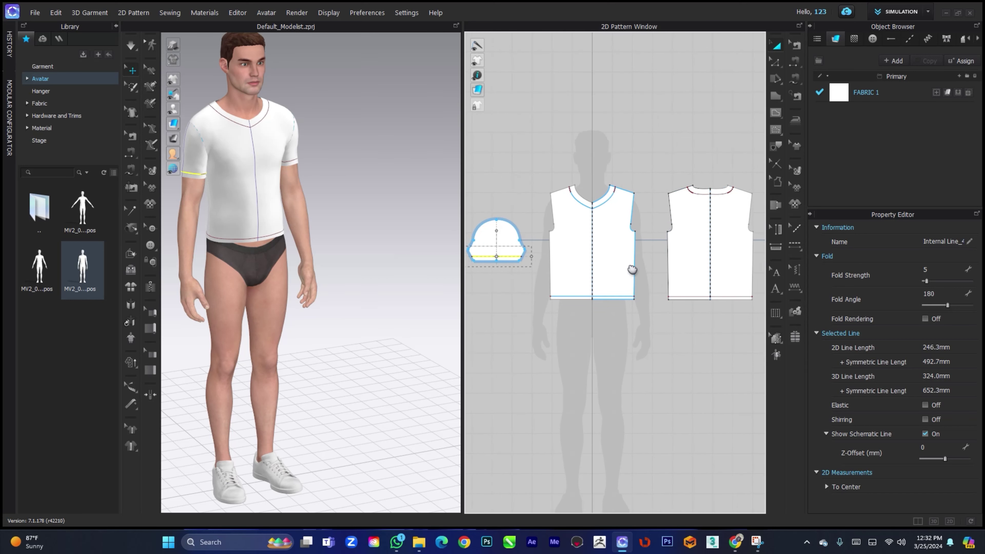
click(486, 316)
right_drag(388, 264, 529, 242)
drag(308, 225, 298, 299)
drag(370, 227, 378, 259)
drag(301, 137, 328, 138)
middle_drag(345, 189, 240, 239)
right_drag(240, 239, 326, 264)
click(355, 184)
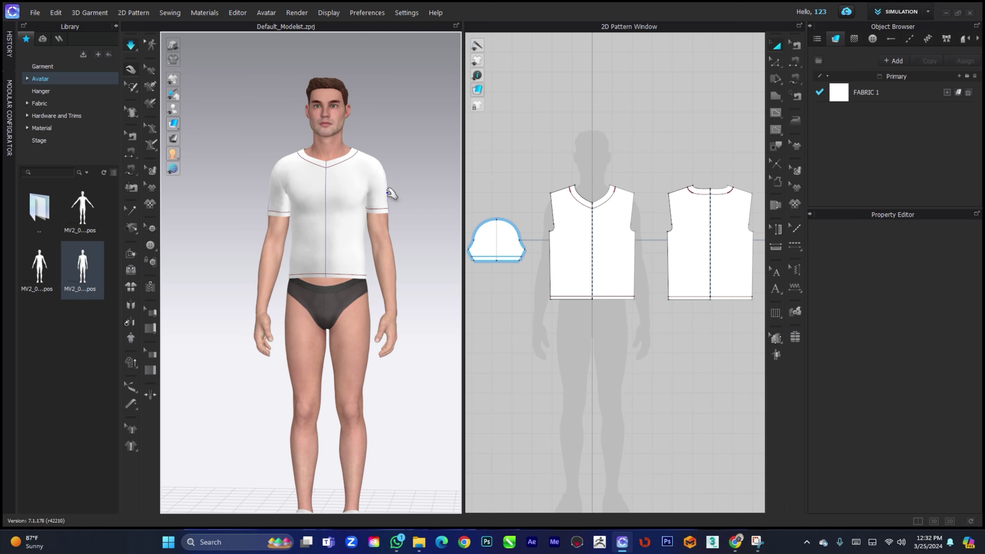
mouse_move(388, 192)
right_down()
mouse_move(375, 204)
mouse_move(390, 207)
right_up()
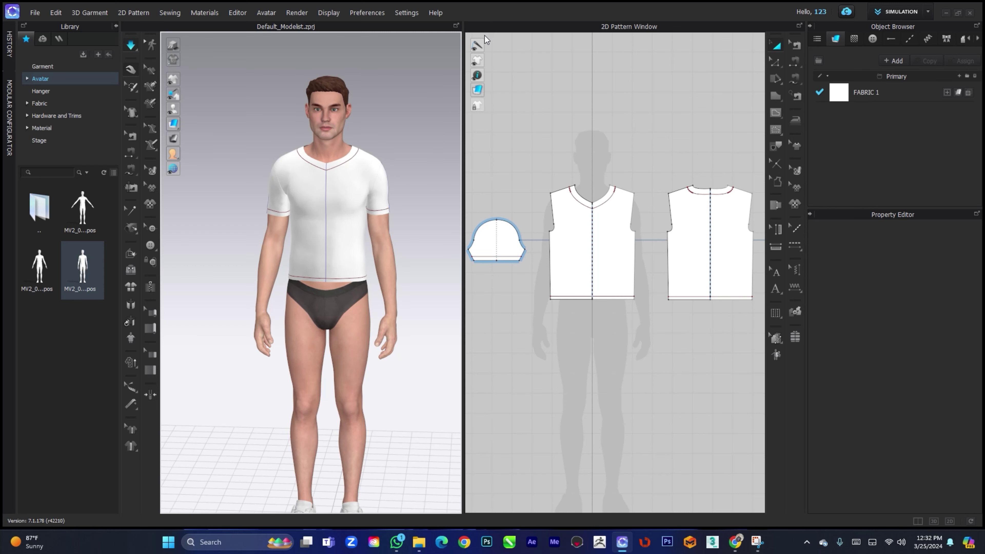